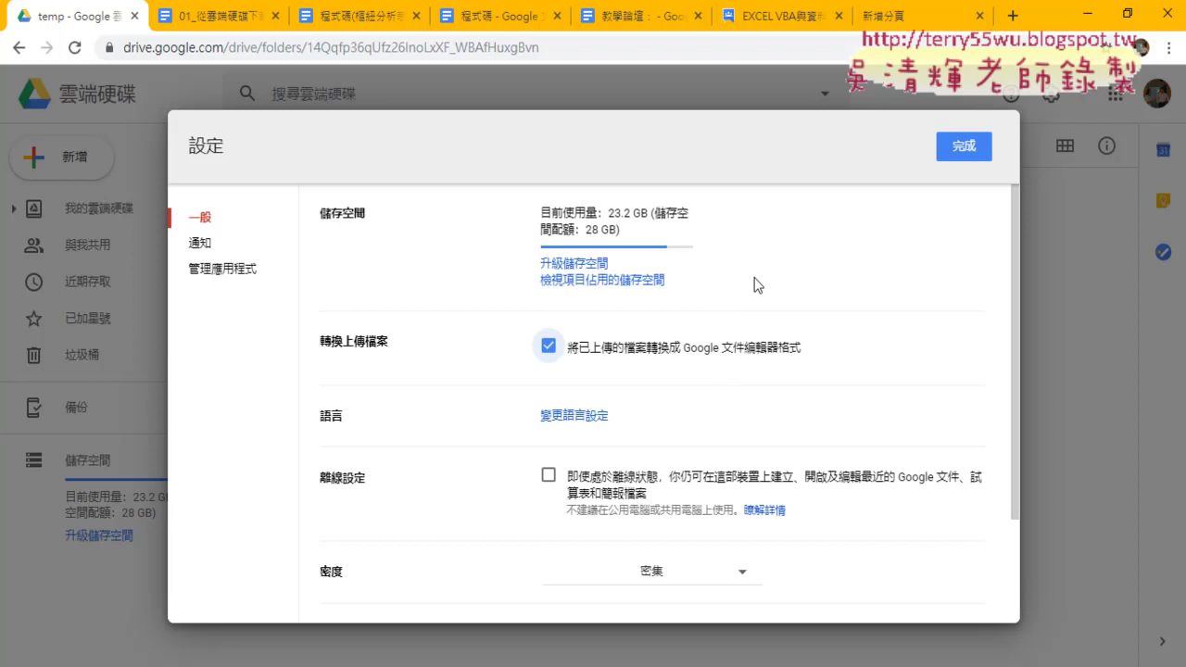
Drag 問題05.xlsx from the 單元05 folder into the Drive temp folder to upload it
click(964, 148)
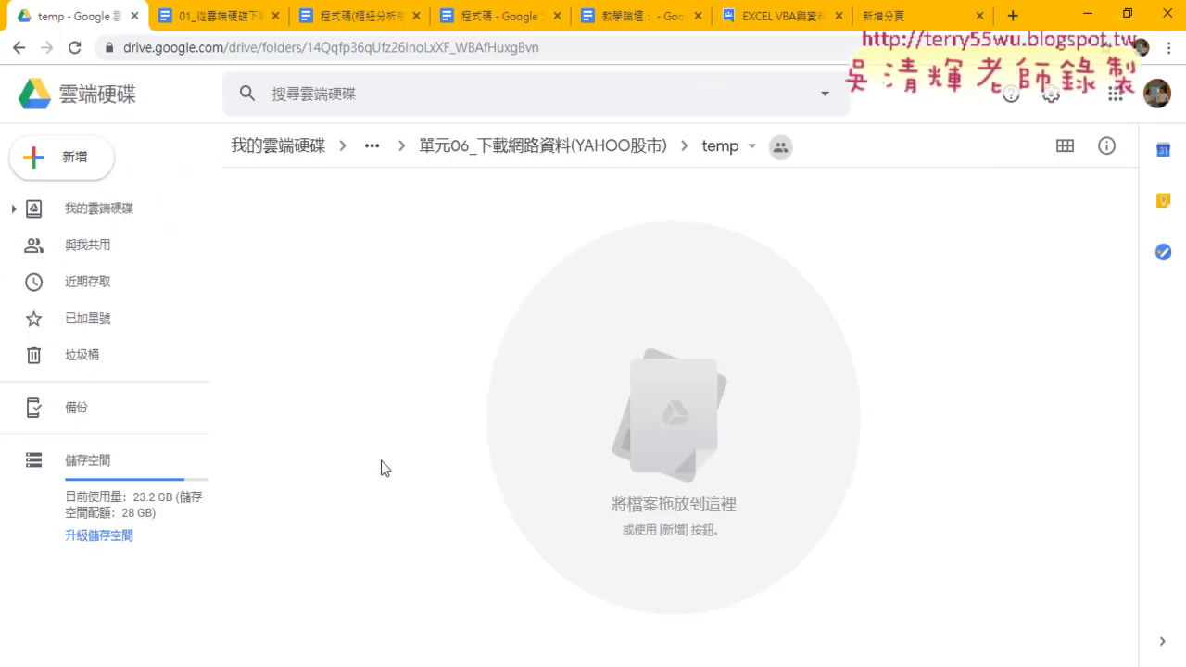
click(265, 641)
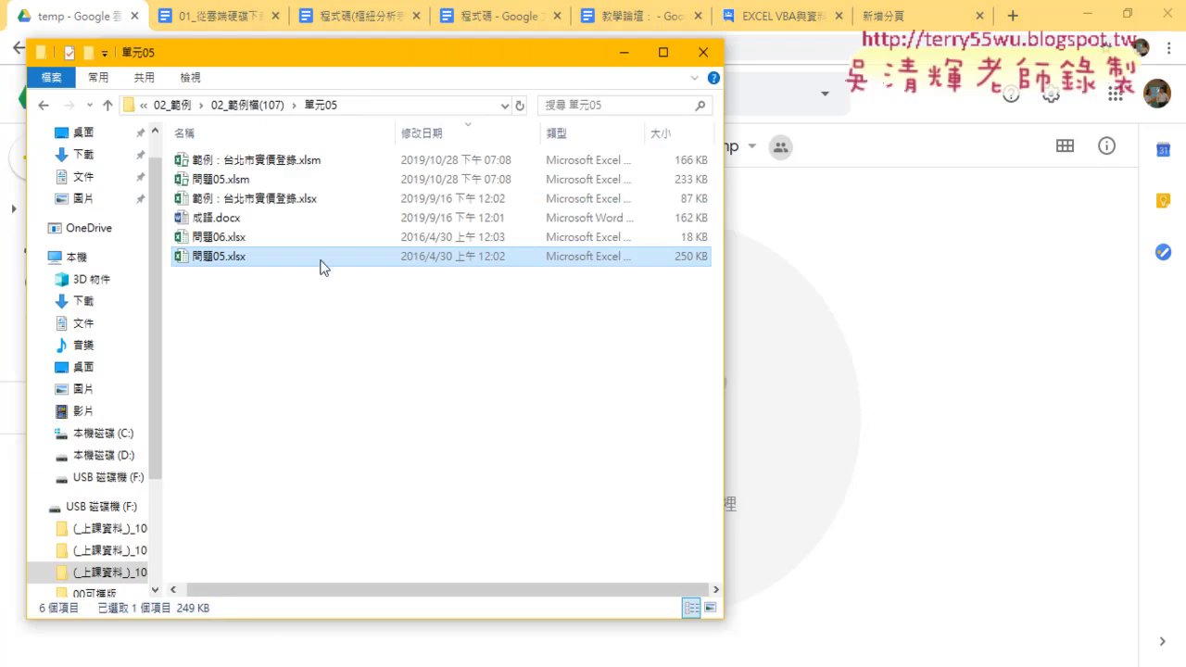
drag(325, 259, 816, 335)
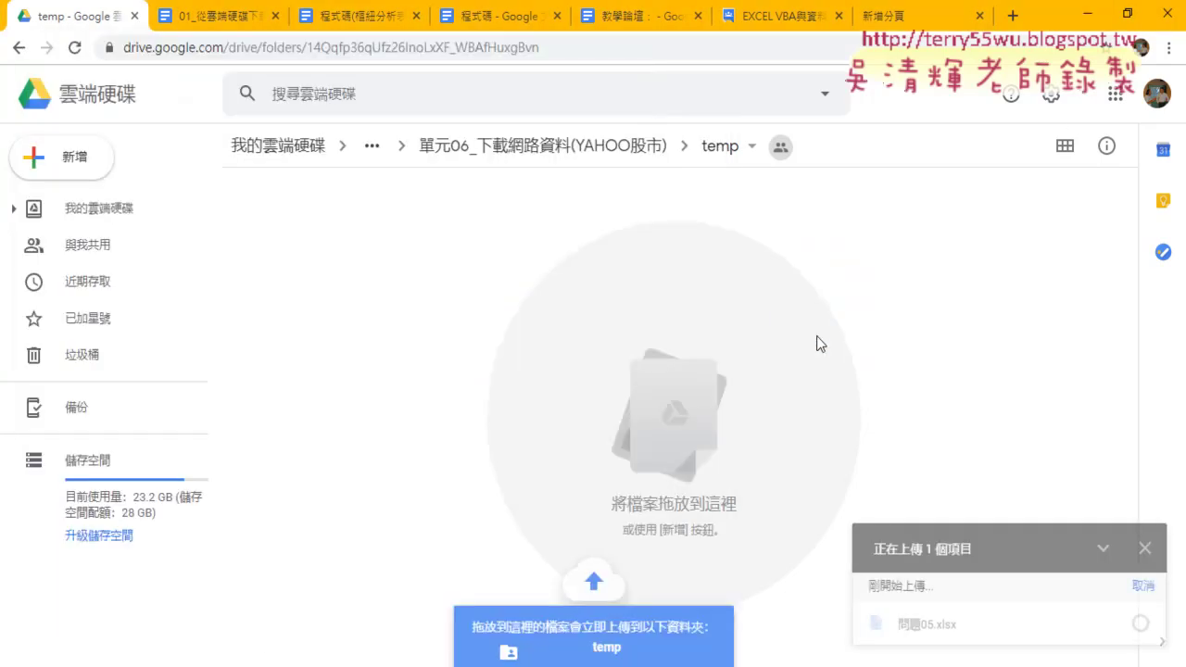
right_click(643, 361)
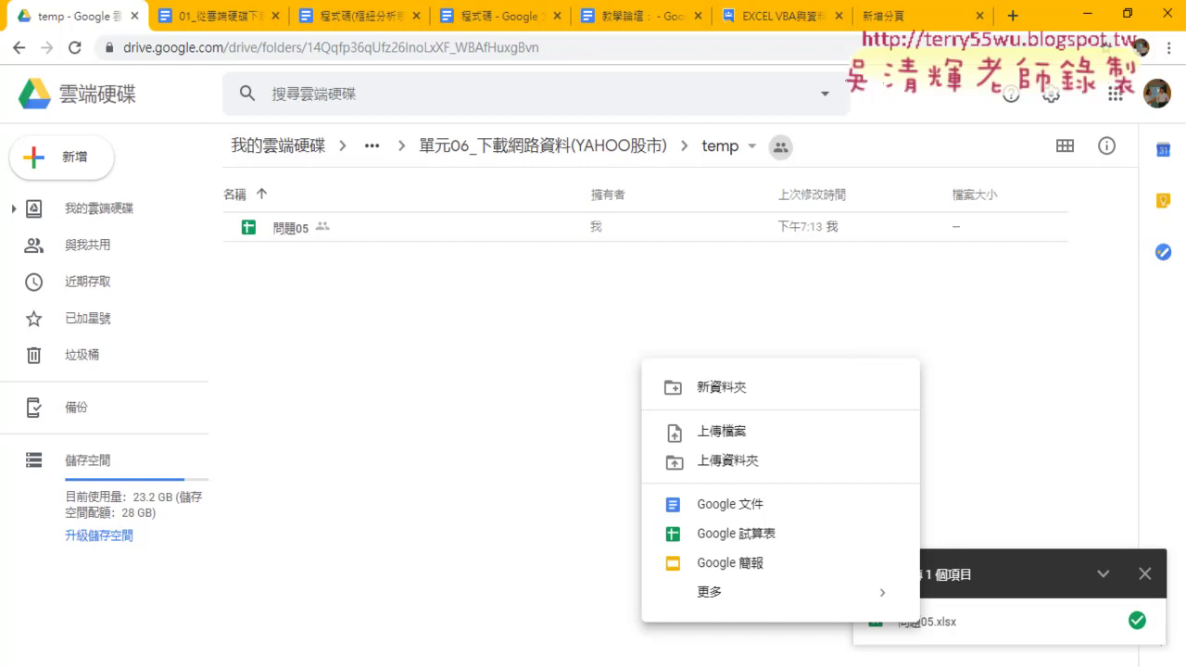
key(alt+Tab)
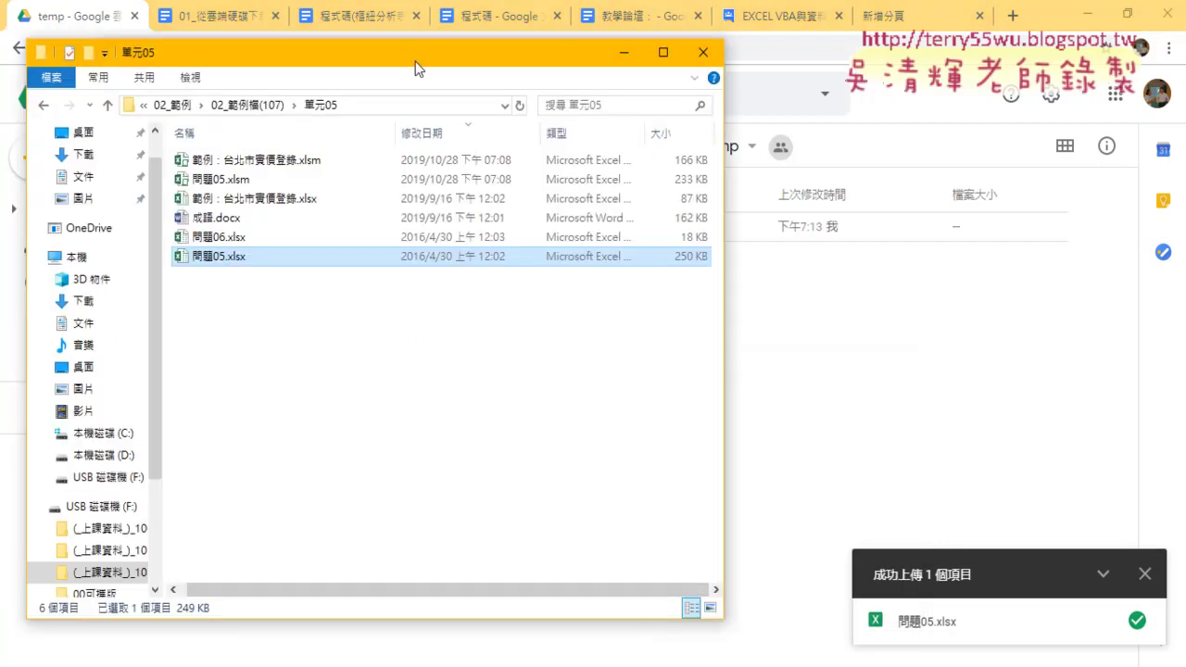
drag(400, 21, 667, 273)
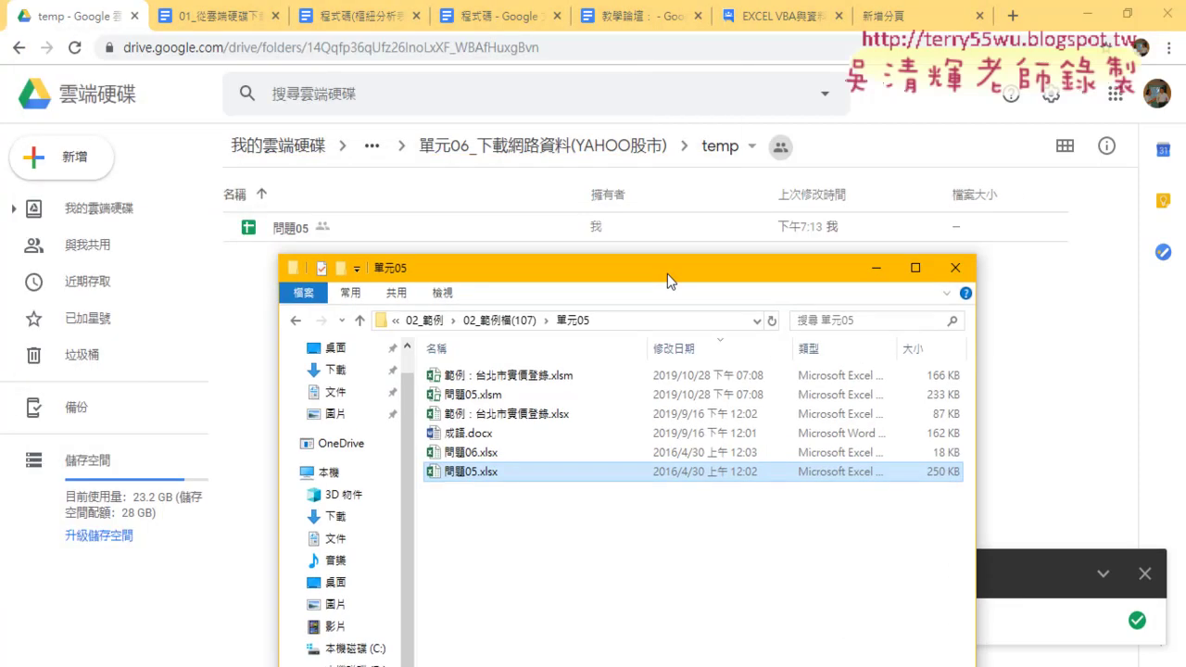
mouse_move(484, 498)
mouse_down()
mouse_move(417, 476)
mouse_move(260, 255)
mouse_move(243, 304)
mouse_up()
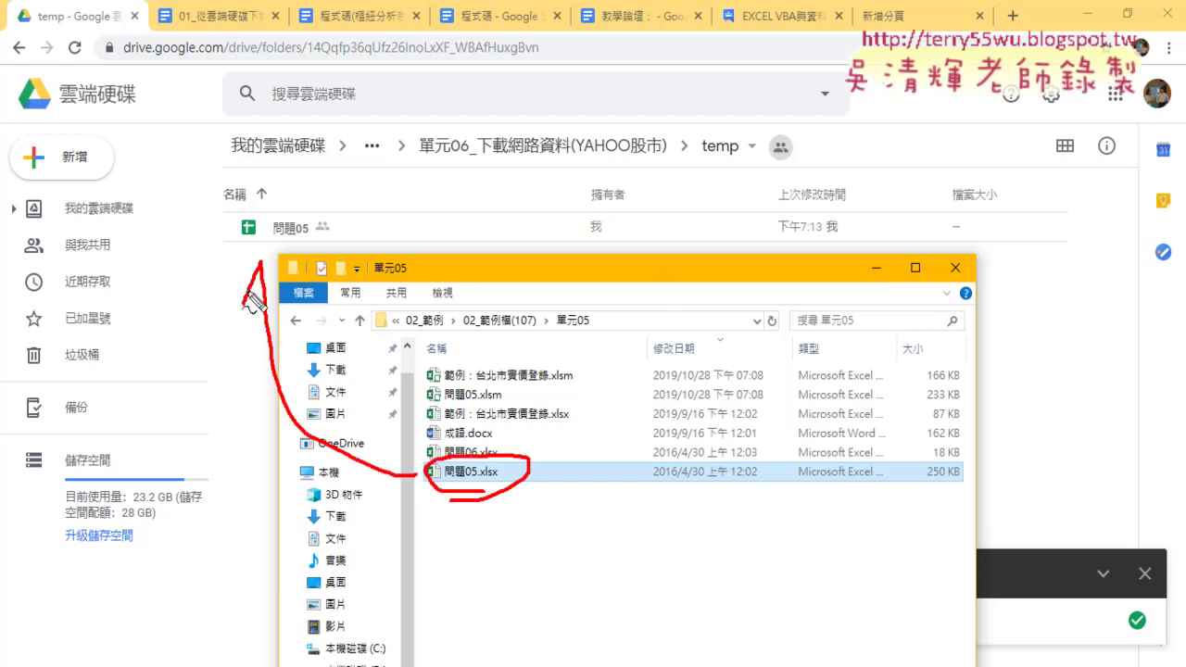
mouse_move(264, 250)
mouse_down()
mouse_move(292, 245)
mouse_move(277, 244)
mouse_up()
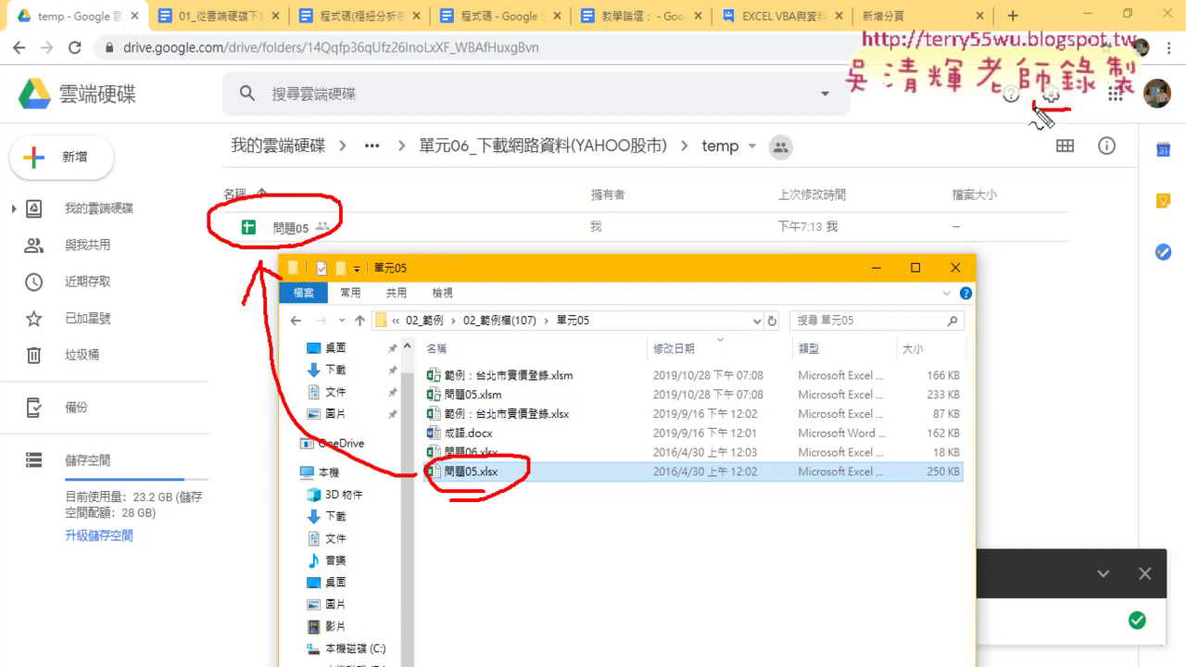
drag(1034, 85, 1069, 90)
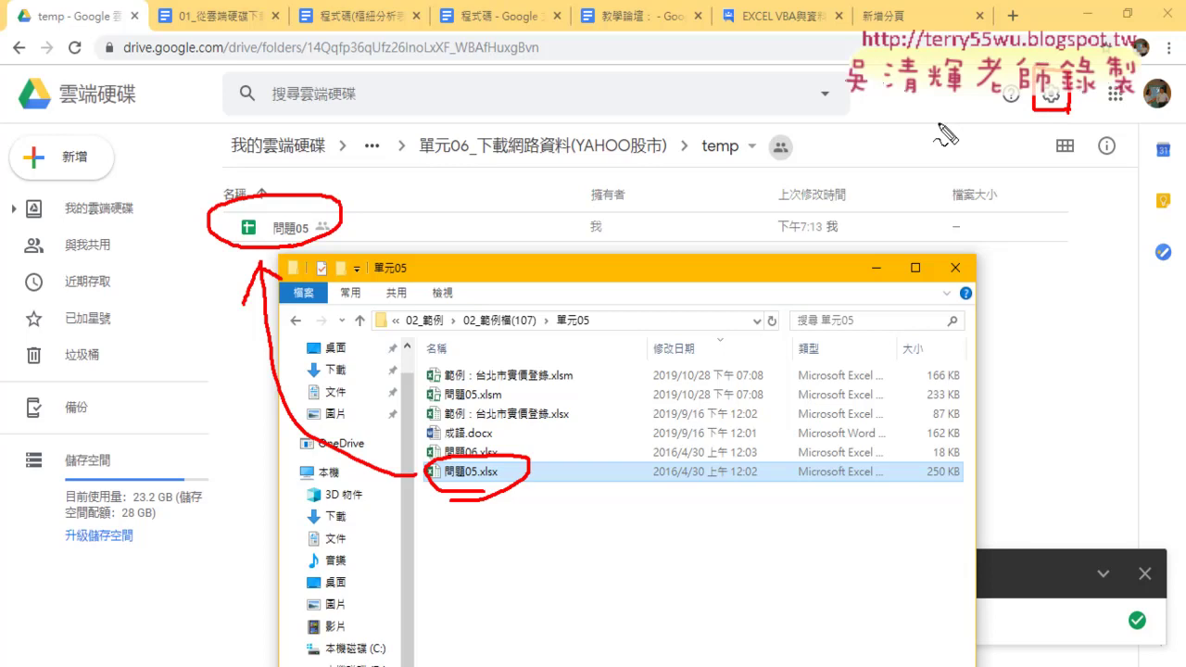
key(Escape)
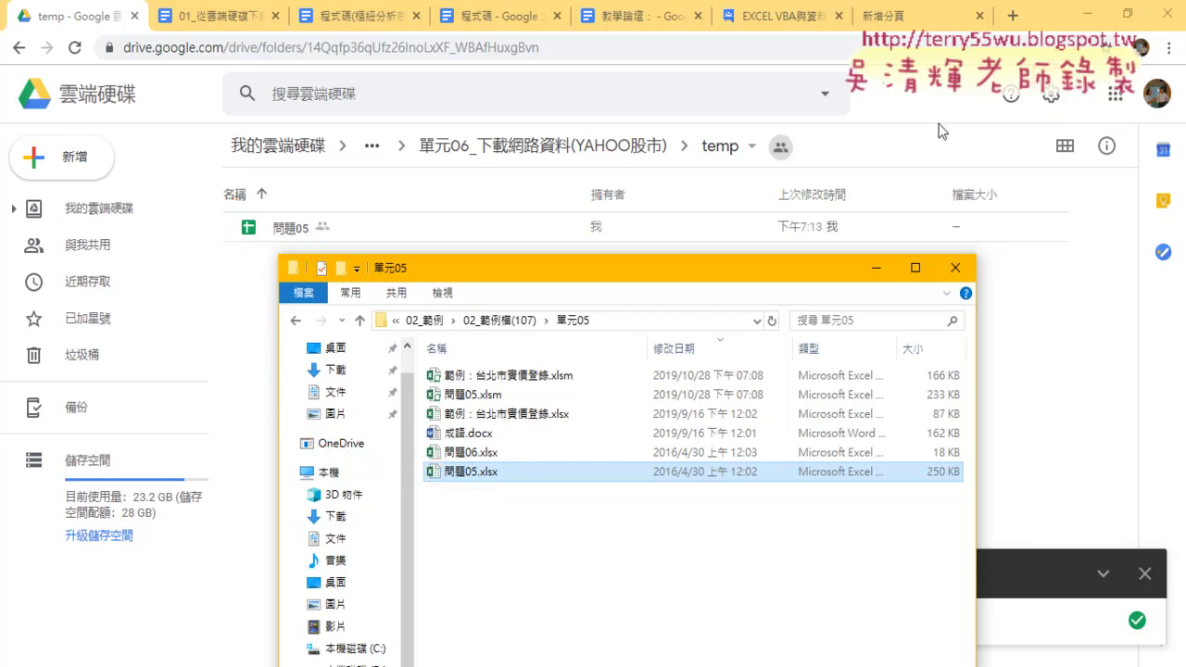
Turn off 轉換上傳檔案 in Drive settings so uploads keep their original format
click(1049, 94)
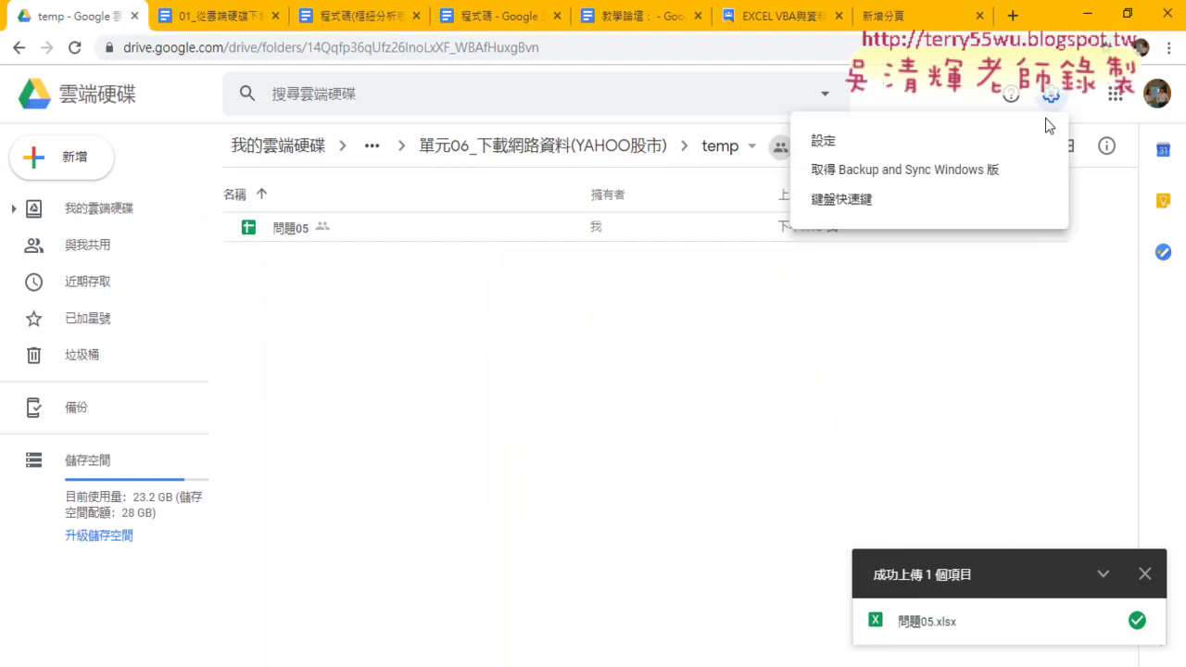
click(977, 155)
click(549, 346)
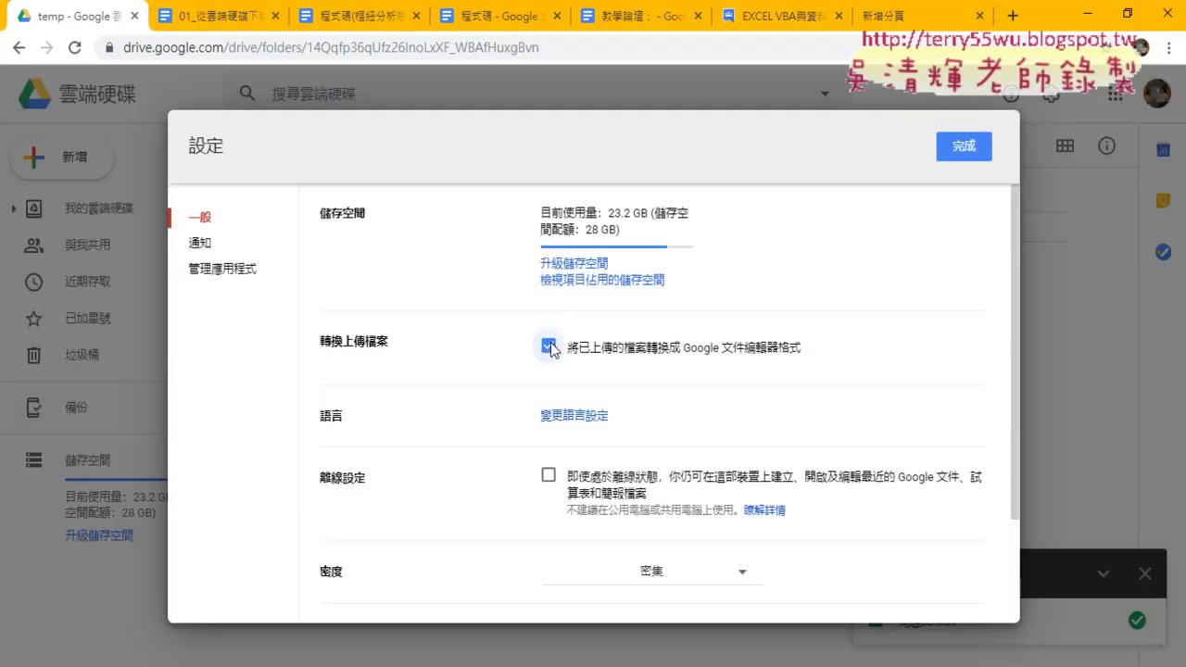
click(979, 154)
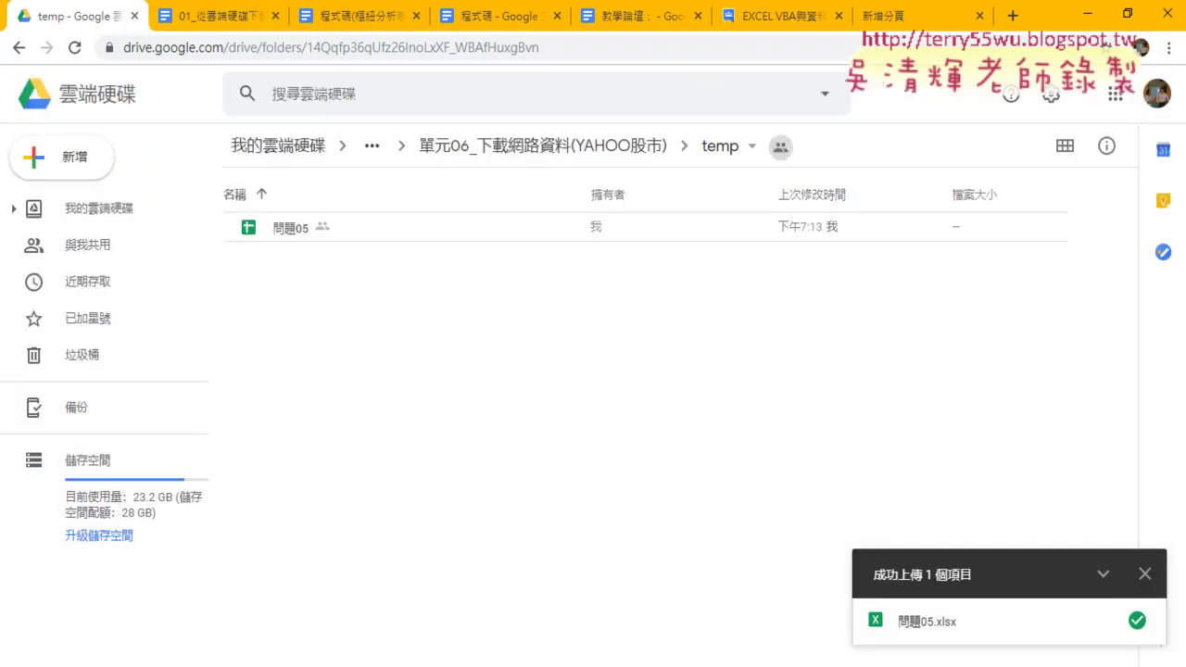
Upload 問題05.xlsx again into temp and preview it beside the converted Sheets file
key(alt+Tab)
drag(477, 471, 250, 378)
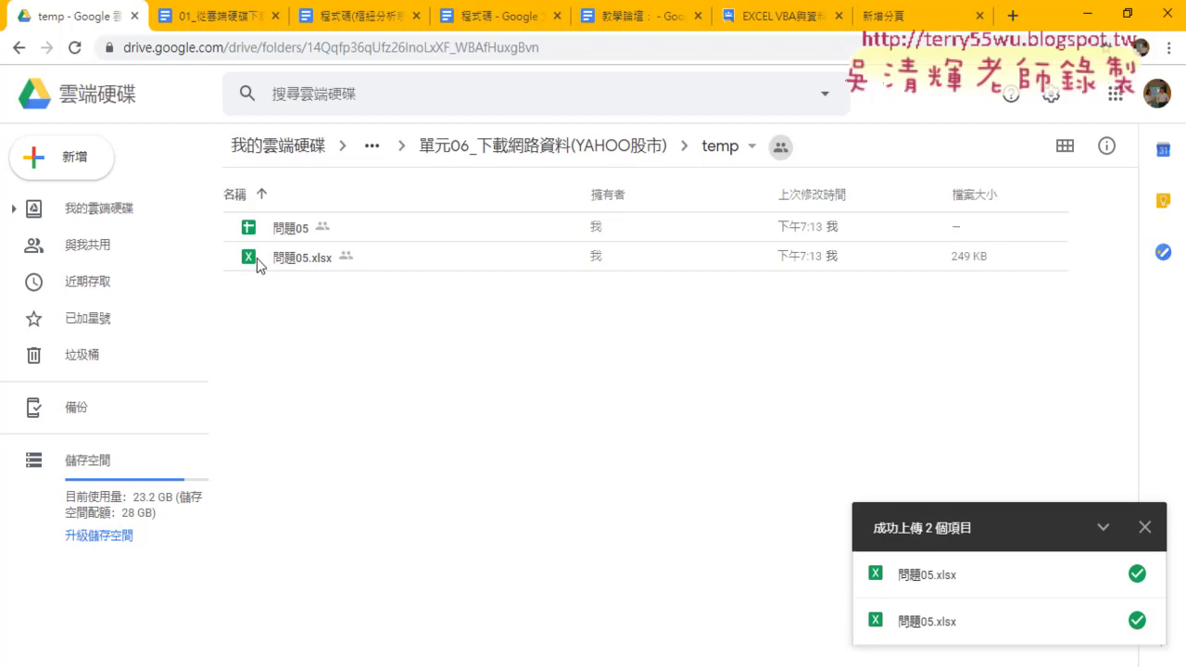
click(250, 233)
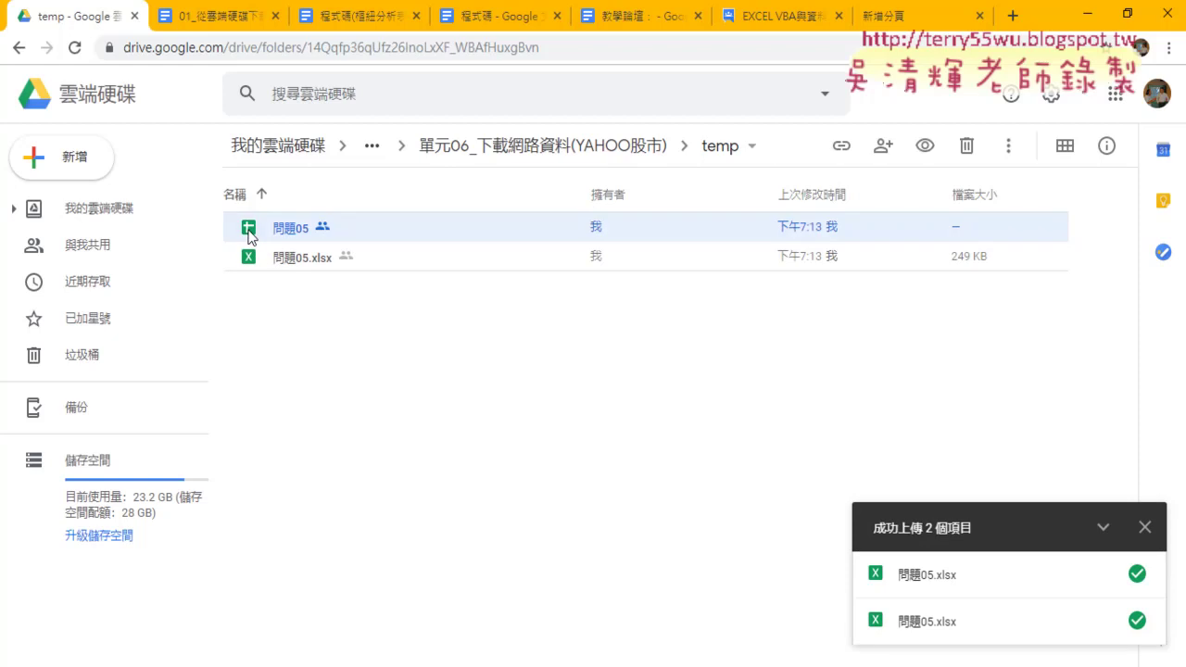
click(260, 259)
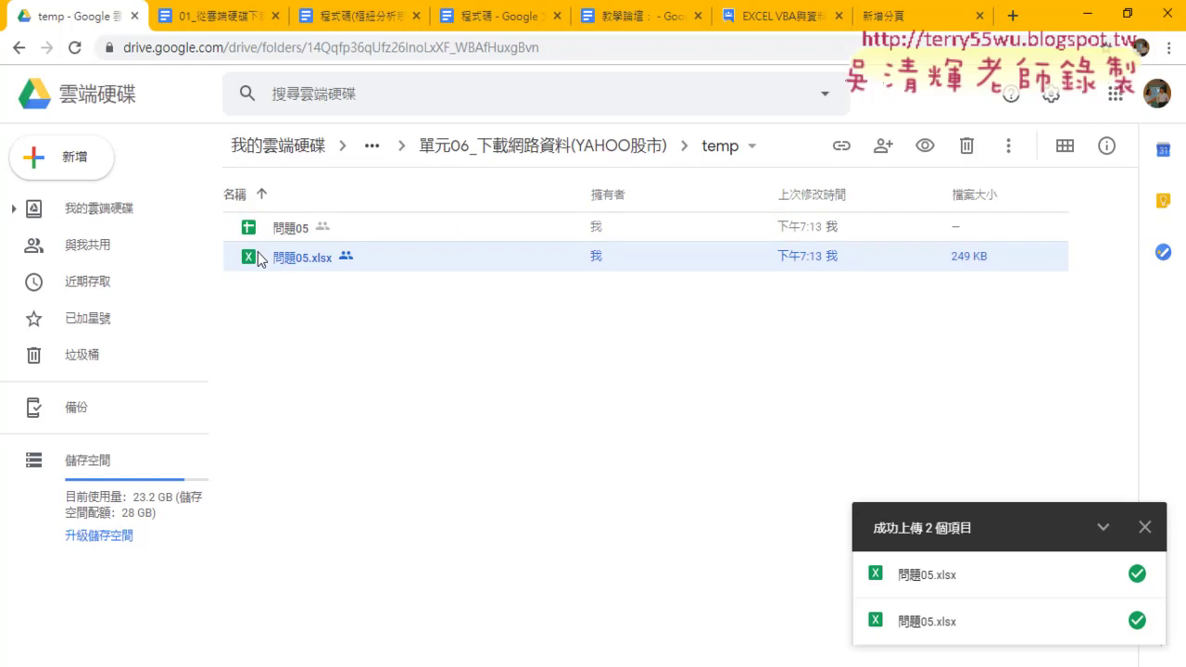
double_click(261, 260)
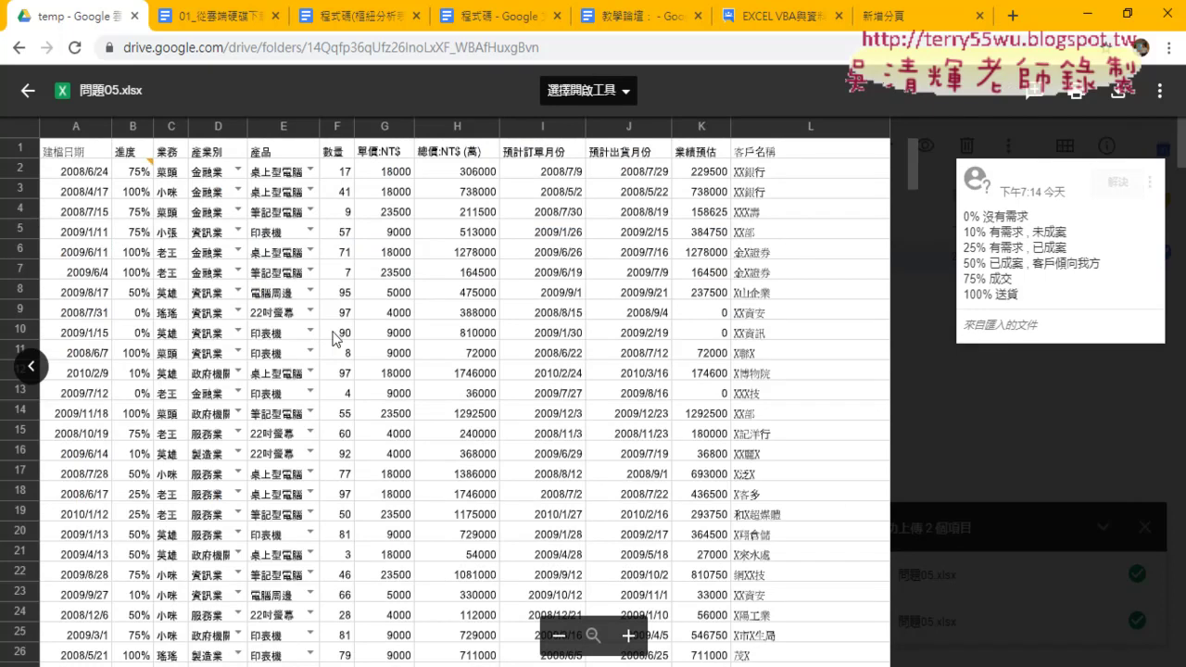
click(29, 90)
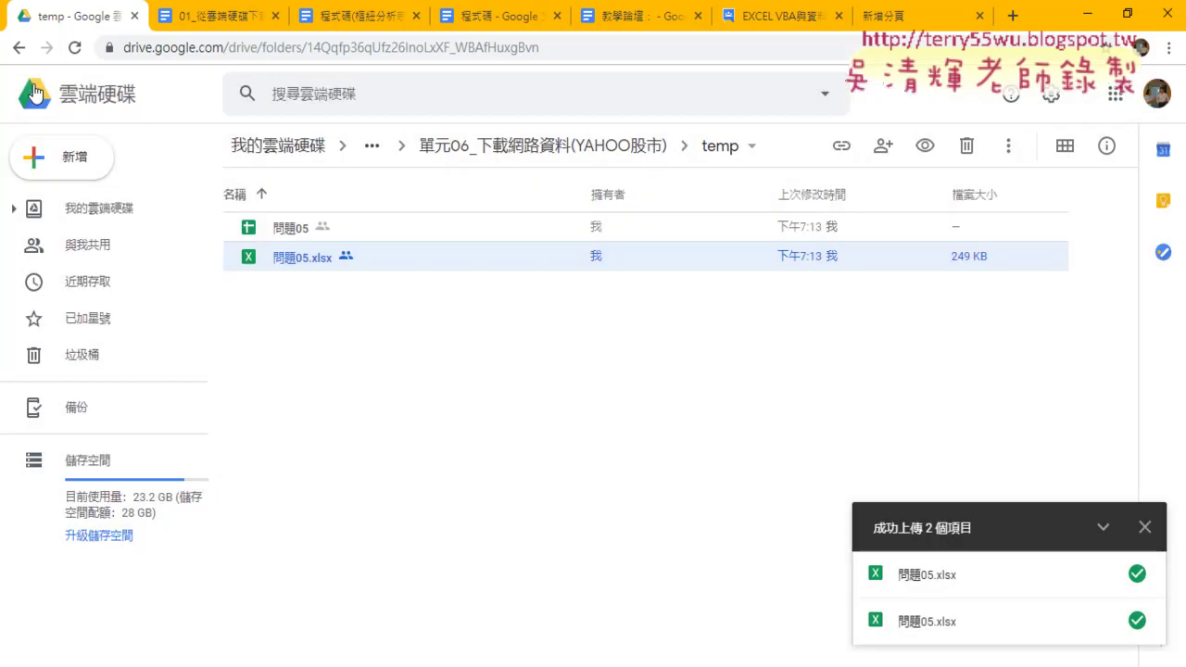
Open 問題05 in Sheets and delete rows 2491–2500 at the bottom
double_click(285, 227)
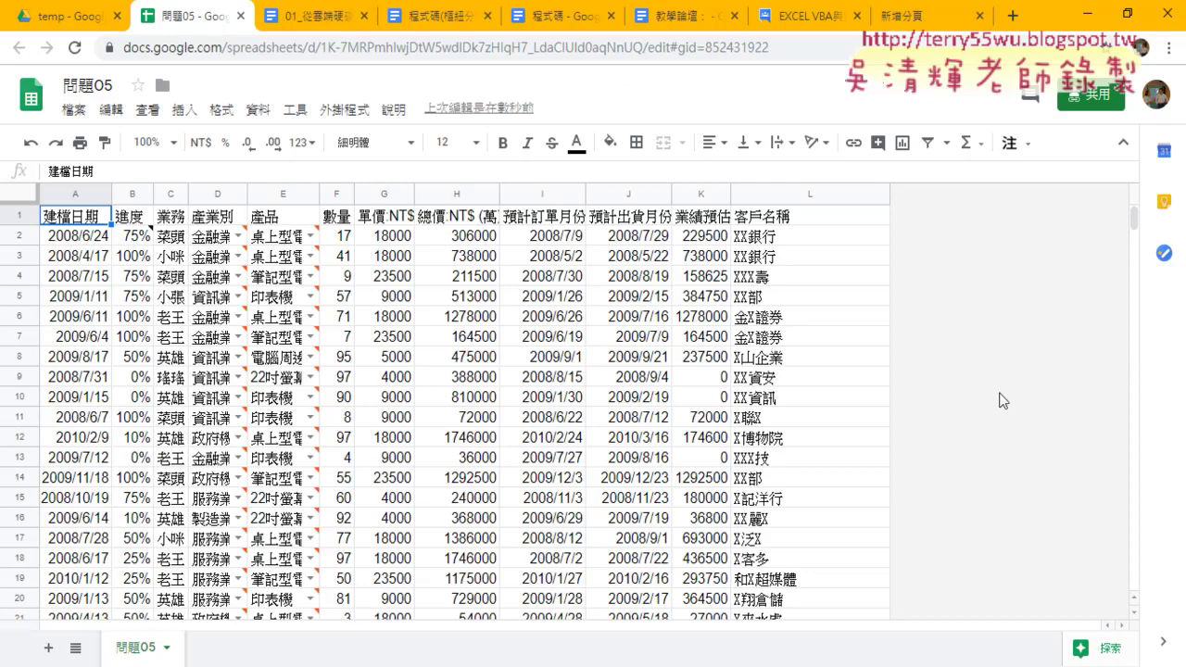
drag(1133, 220, 1151, 615)
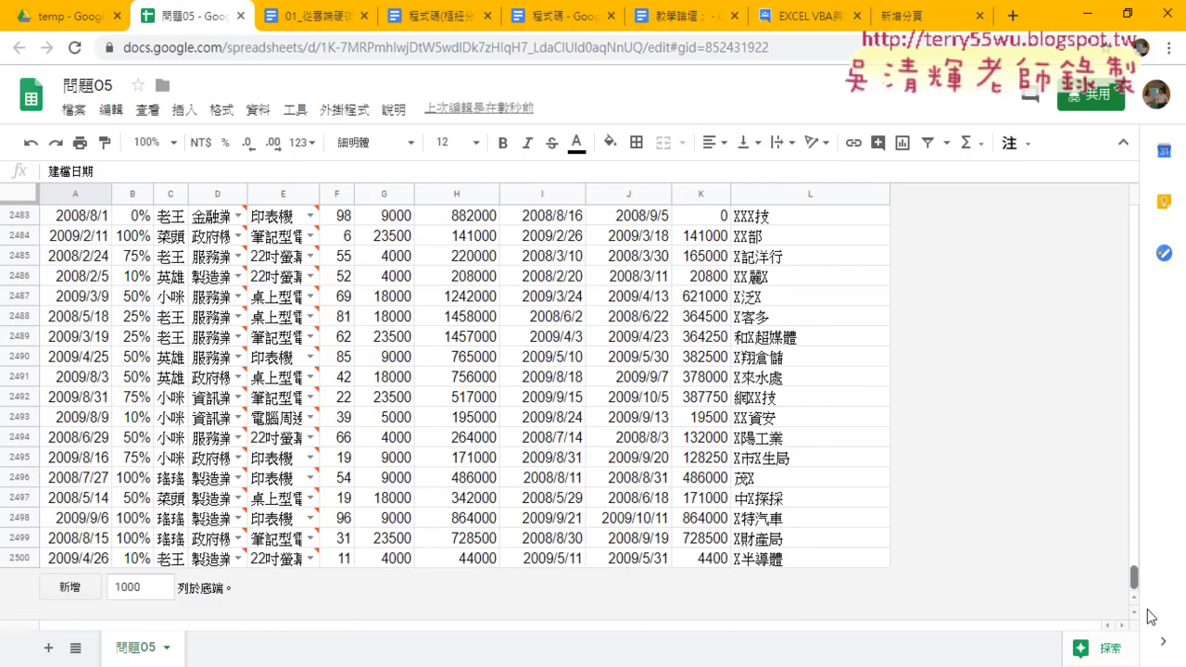
drag(25, 559, 25, 377)
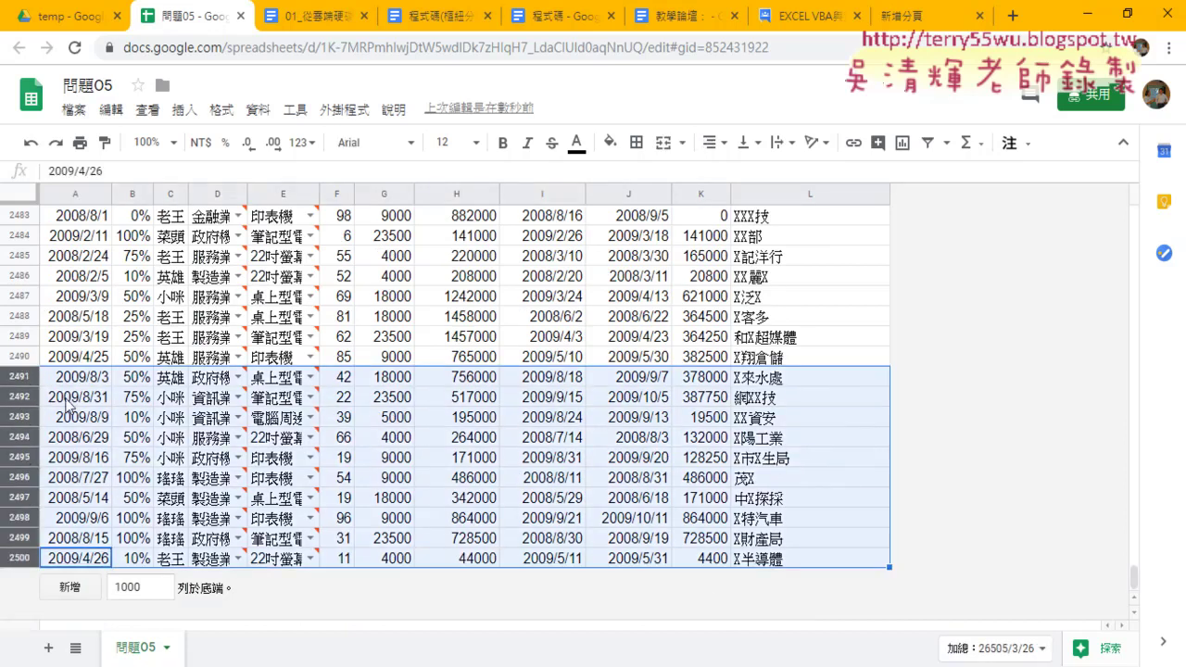
right_click(182, 435)
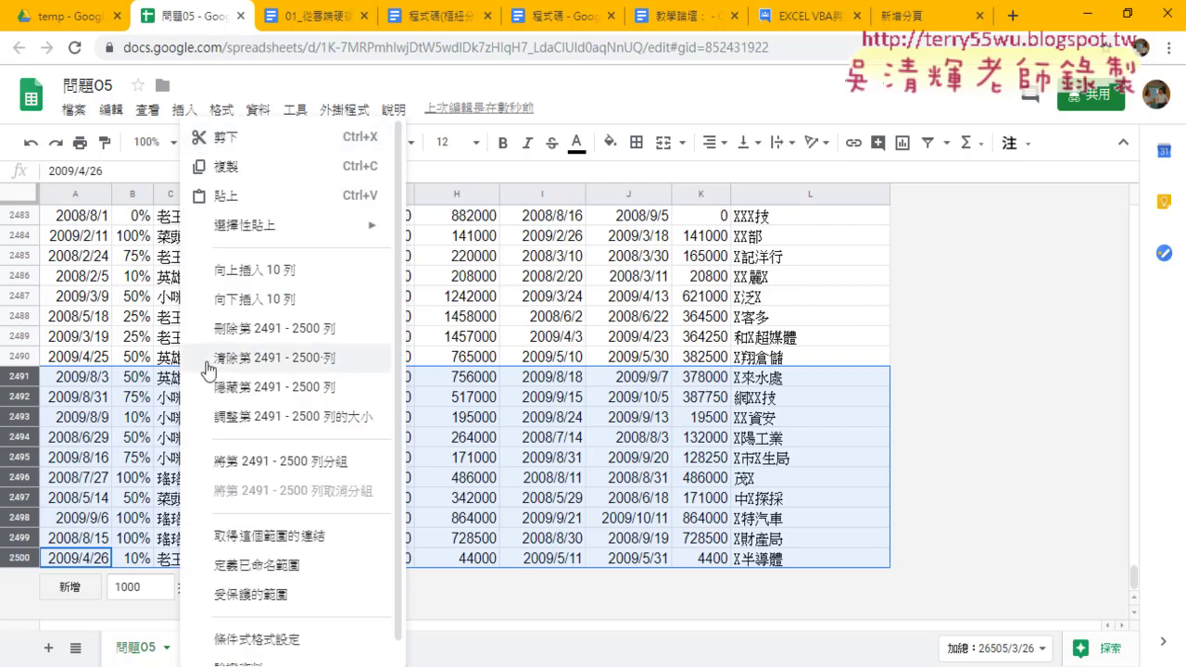
click(219, 330)
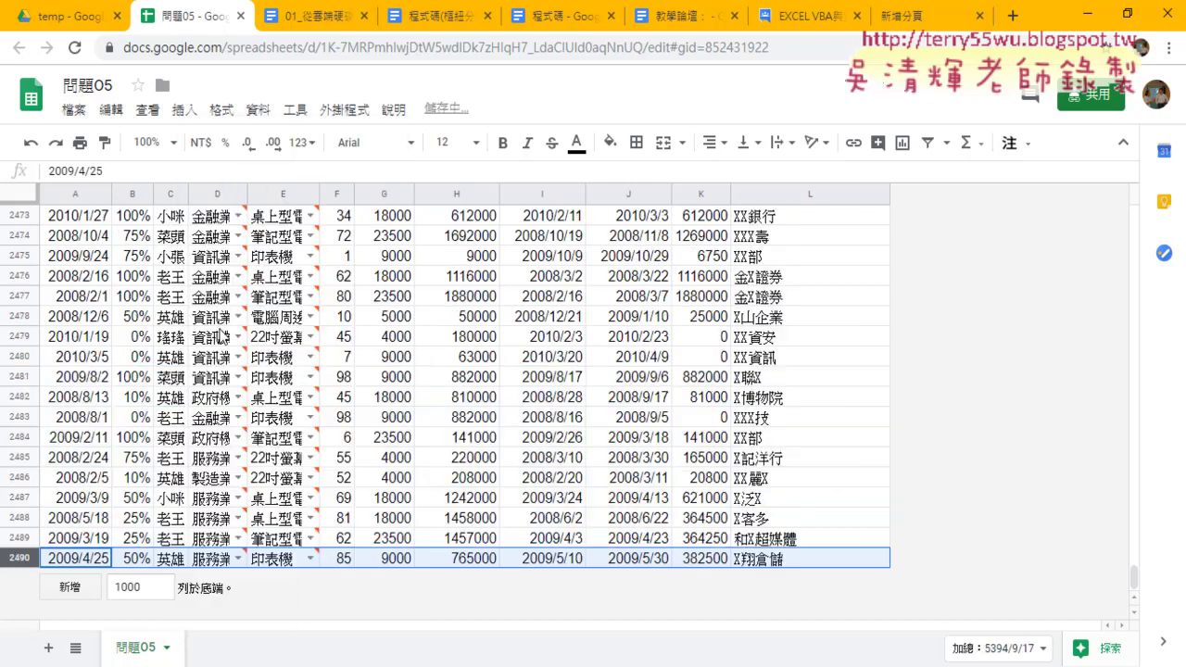
mouse_move(223, 355)
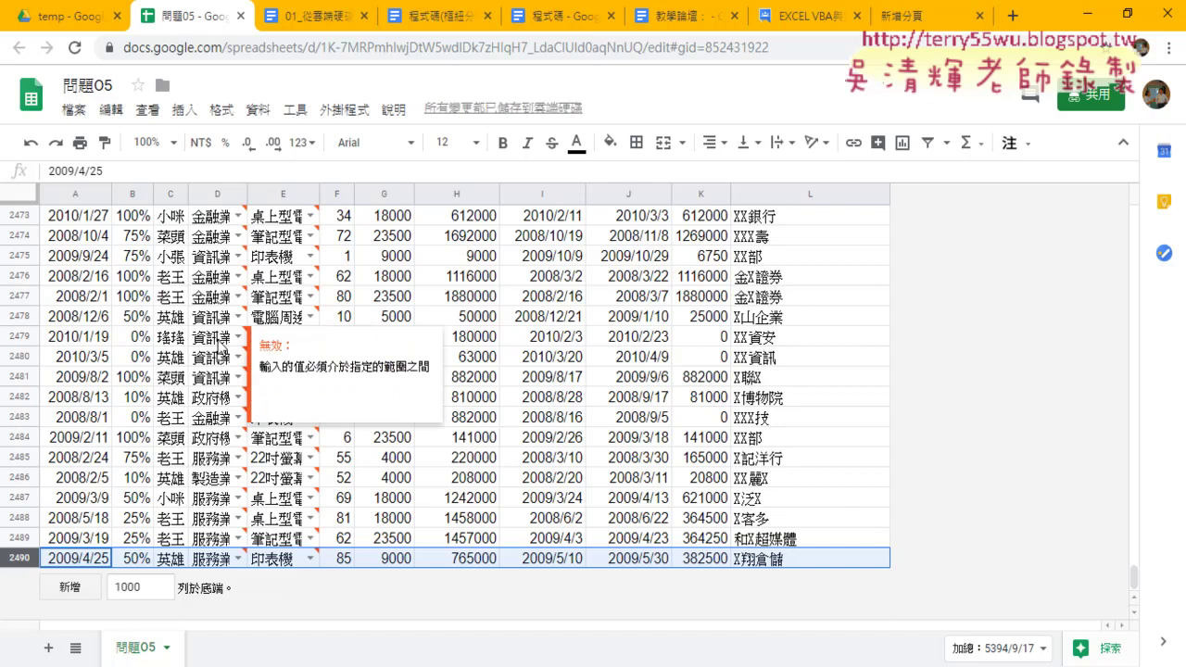
click(600, 480)
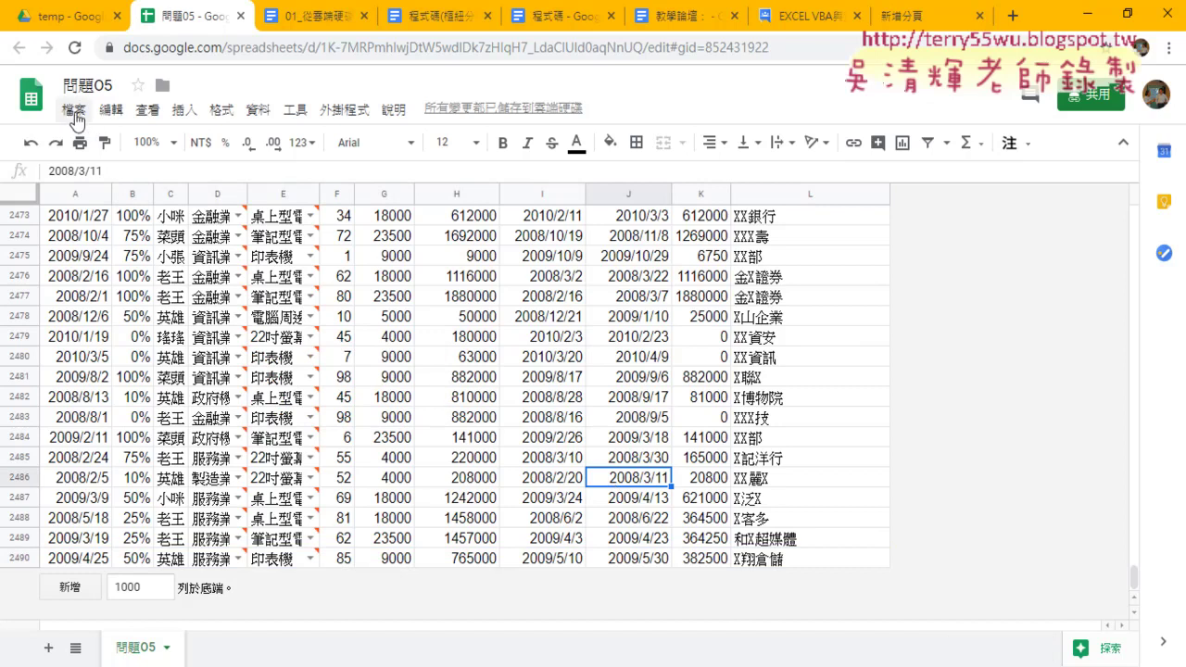
Choose 發布到網路 from the 檔案 menu of 問題05
click(75, 110)
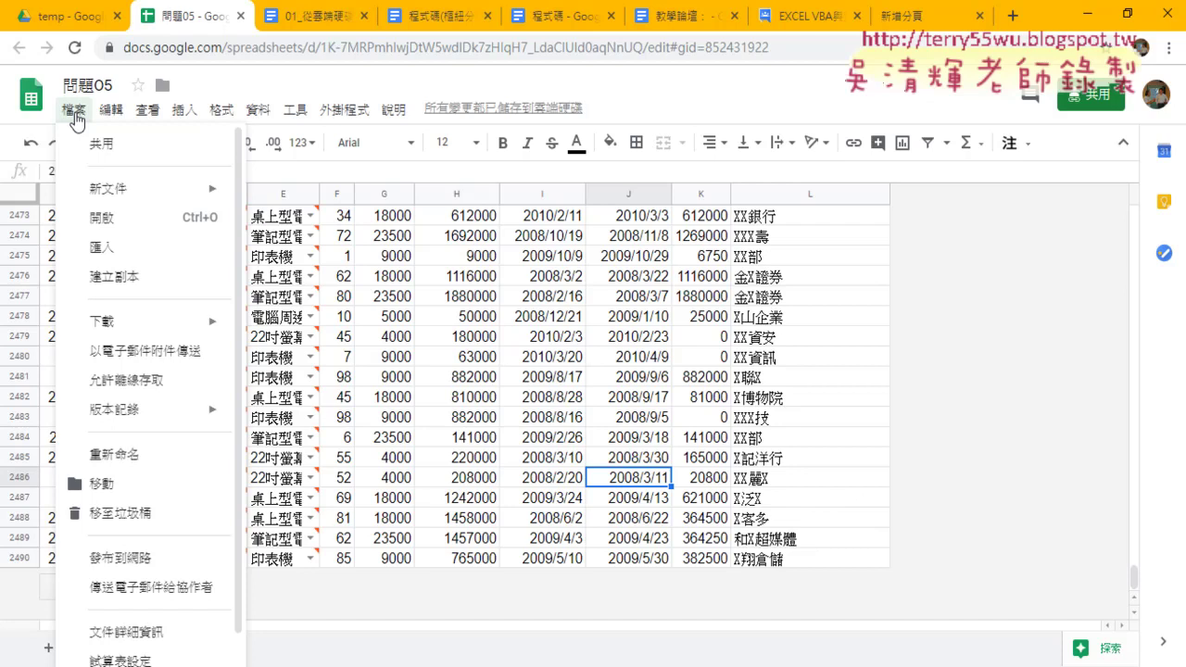
click(139, 559)
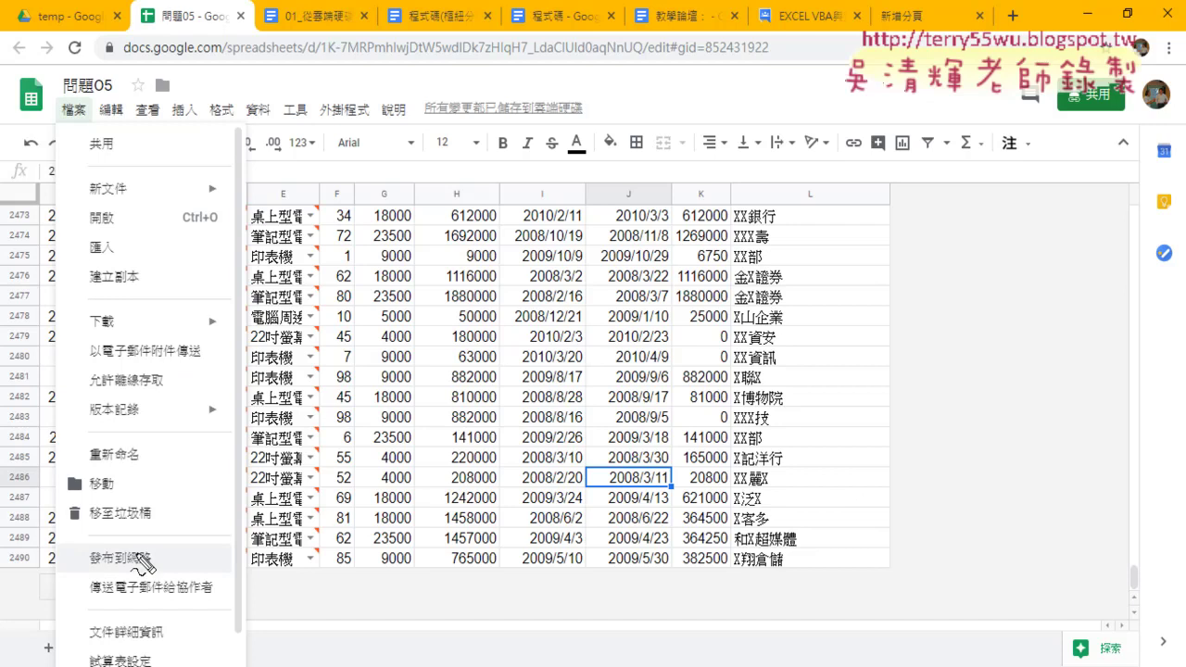
drag(156, 574, 157, 548)
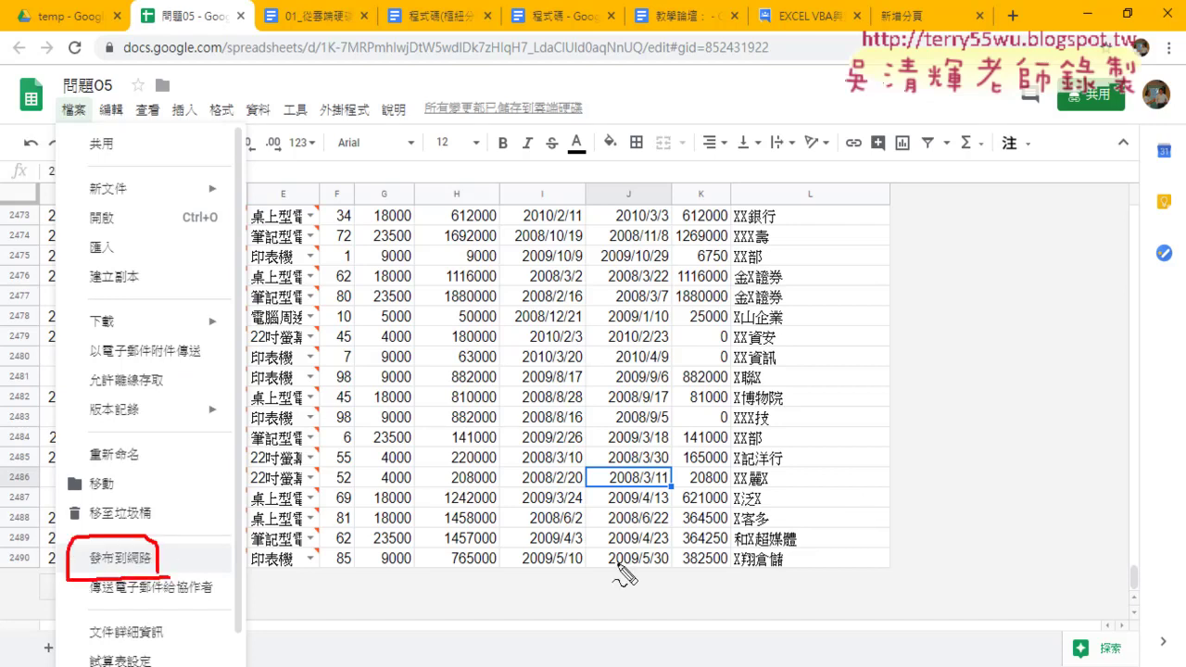
mouse_move(794, 573)
mouse_down()
mouse_move(728, 170)
mouse_move(801, 565)
mouse_up()
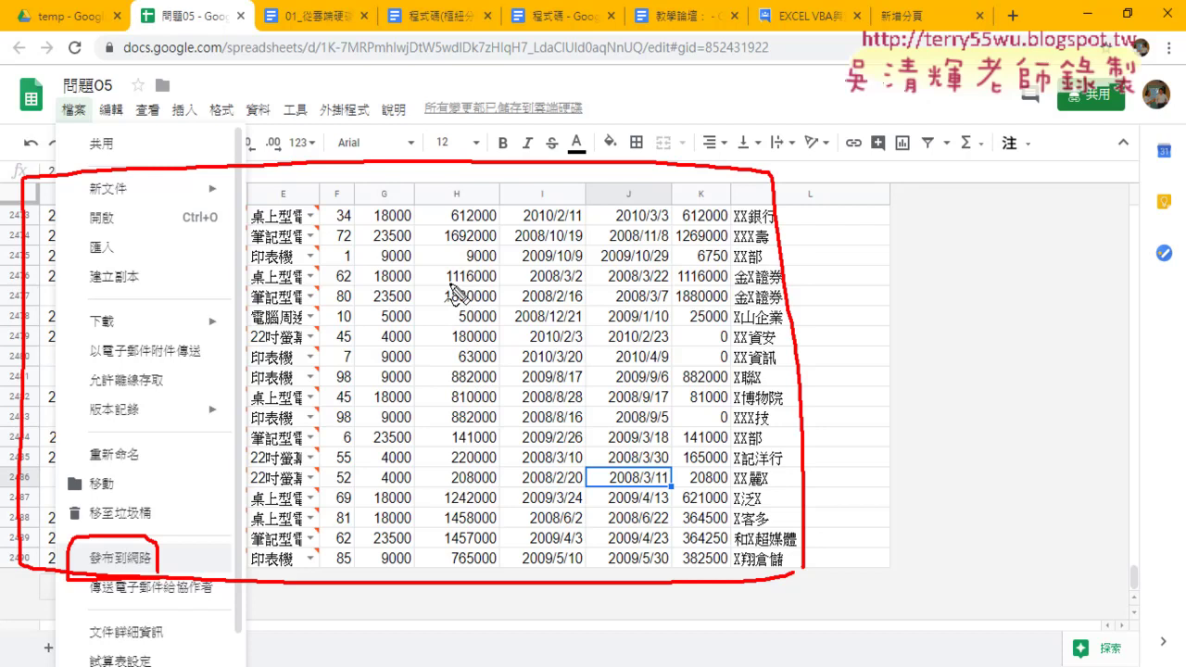
key(Escape)
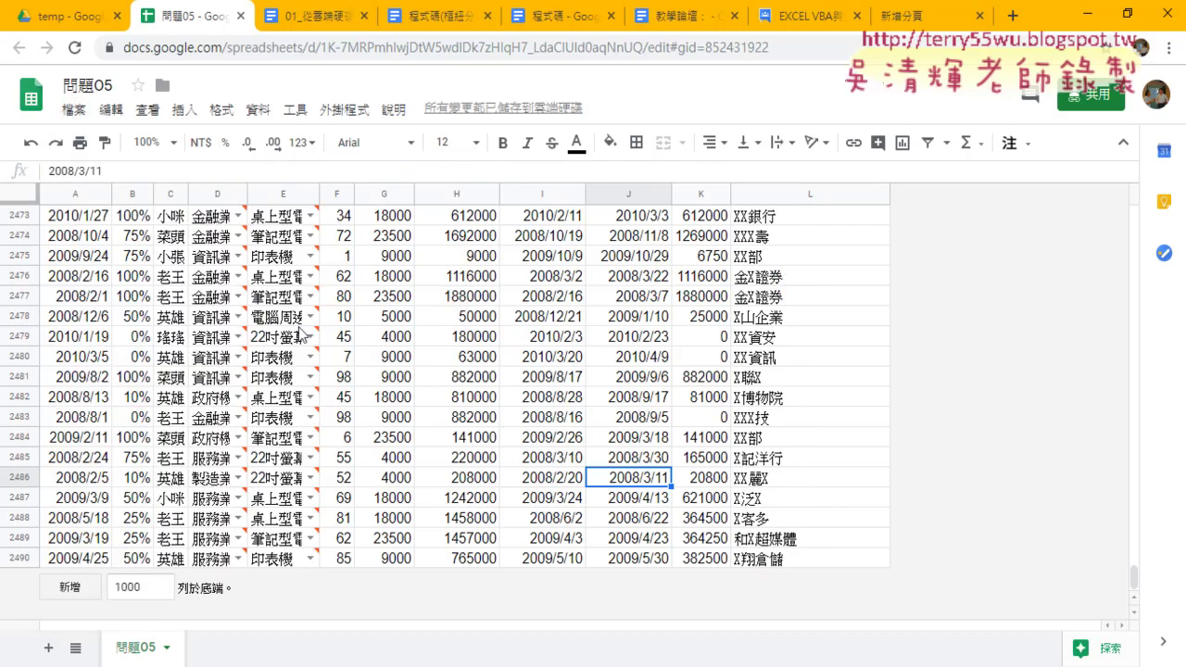
click(76, 109)
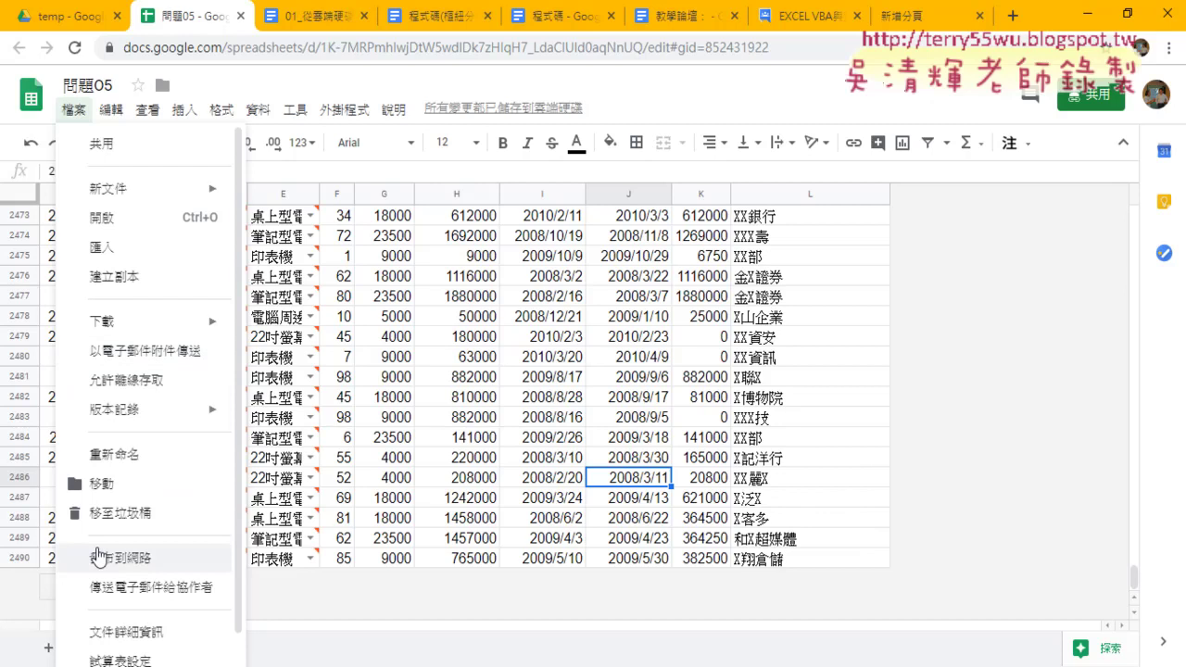
click(130, 559)
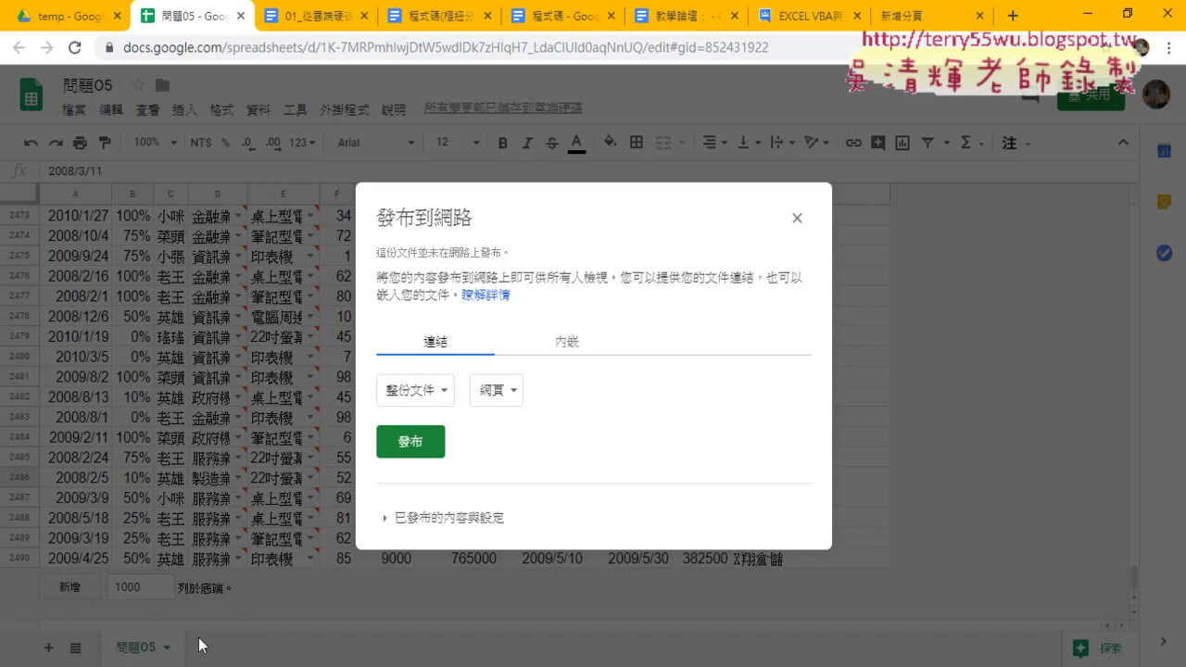
Publish only the 問題05 sheet instead of 整份文件, reviewing the 網頁 and CSV formats
click(431, 394)
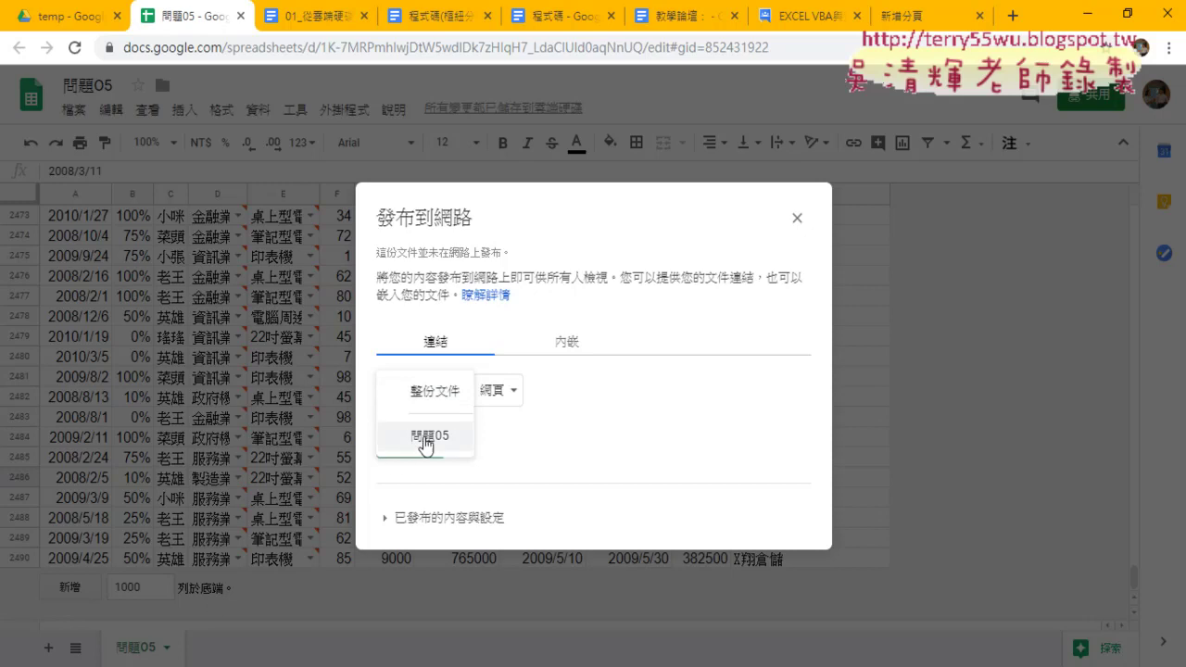
click(428, 443)
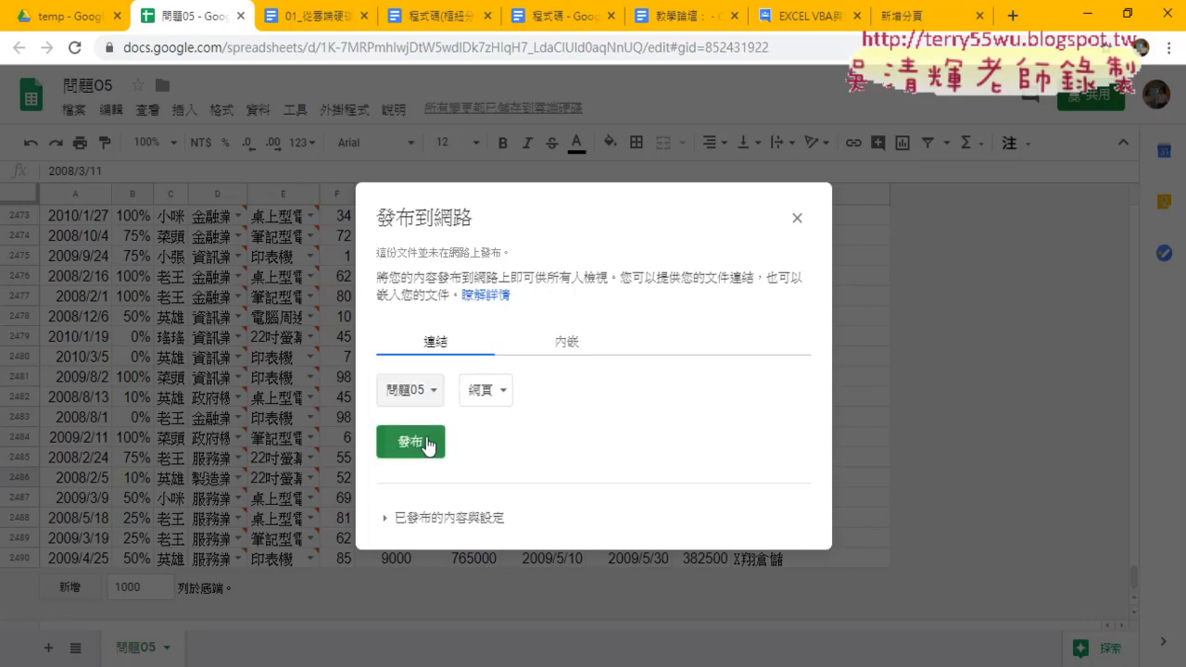
click(498, 401)
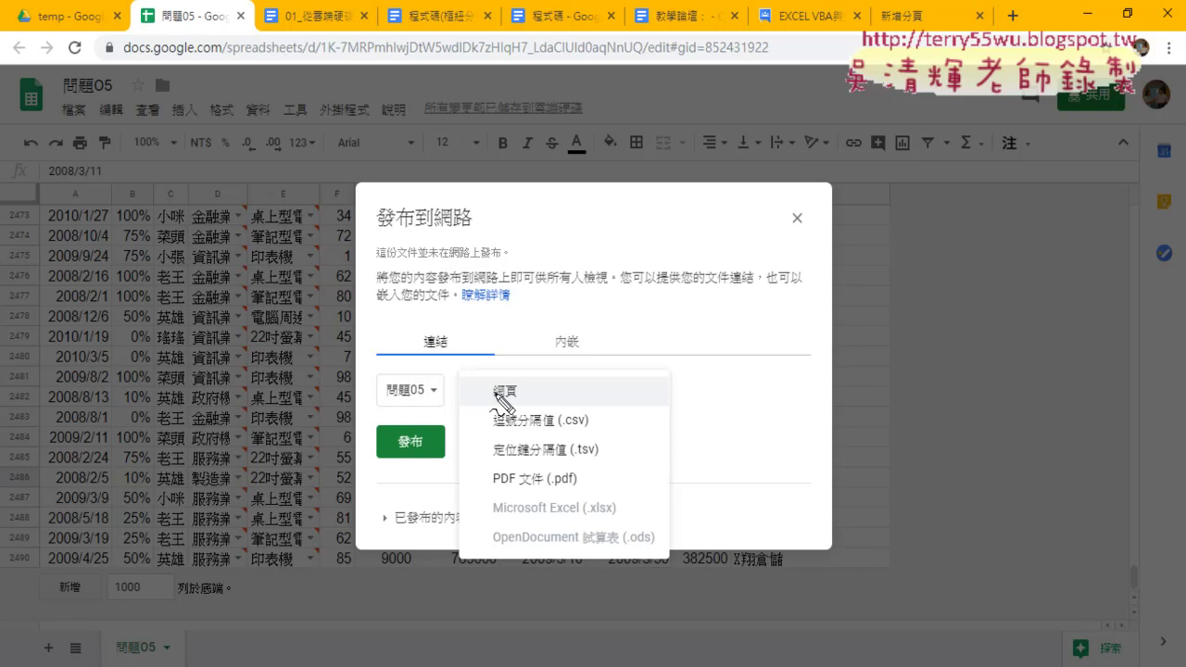
drag(497, 395, 513, 402)
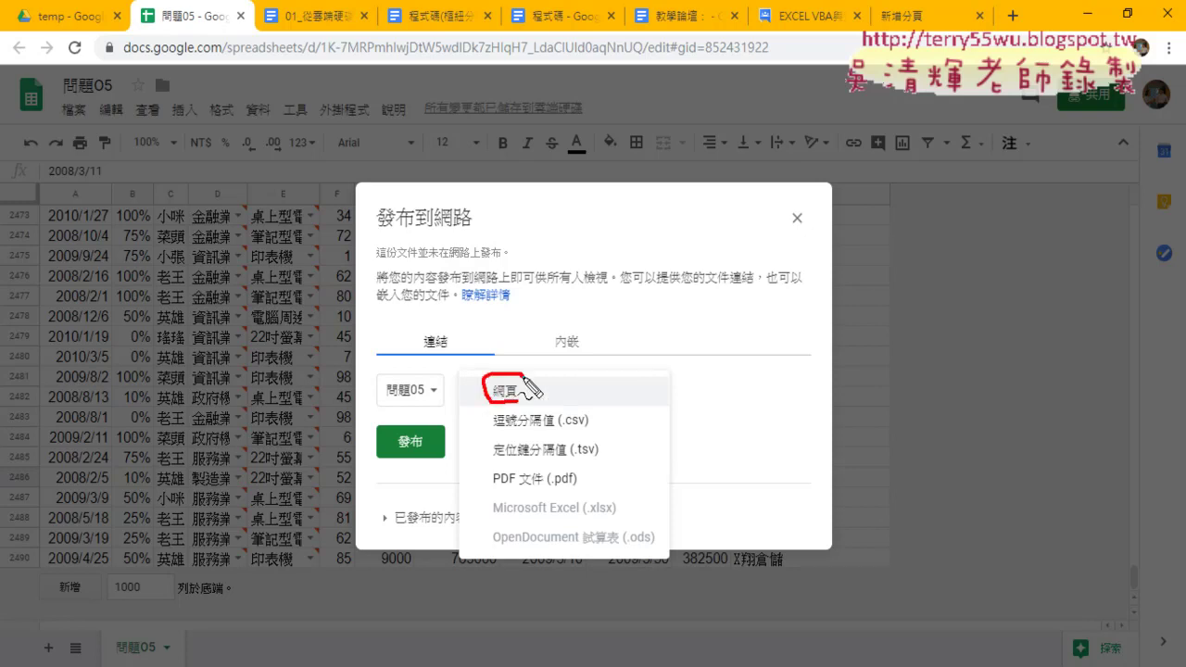
drag(589, 432, 613, 428)
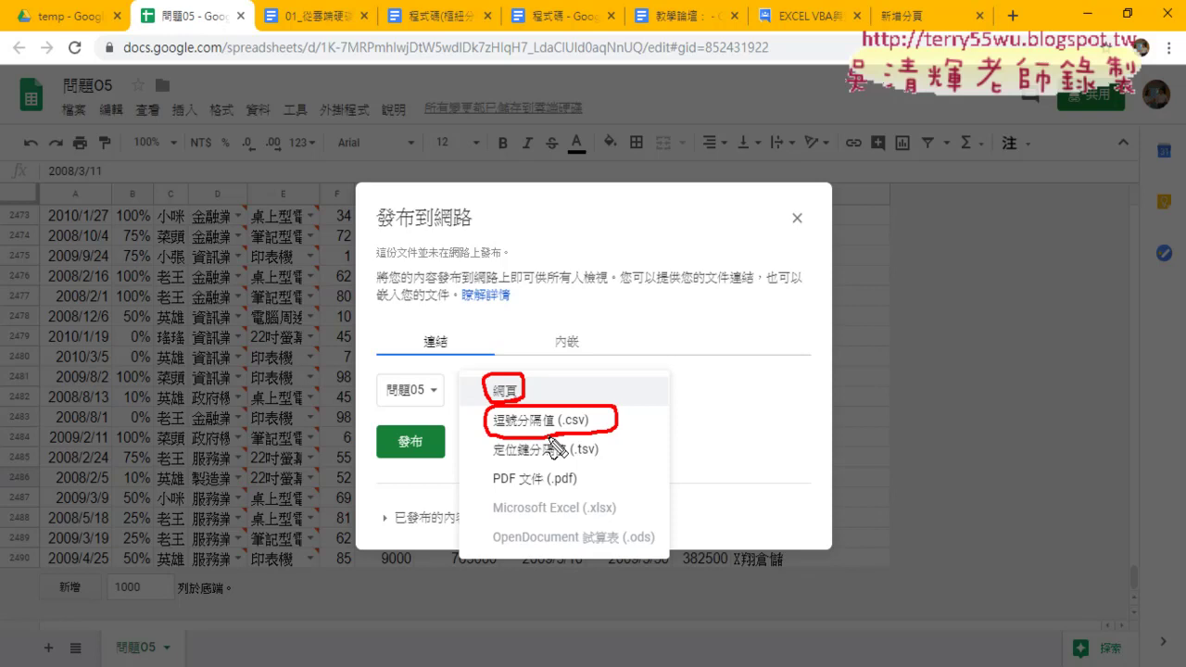
key(Escape)
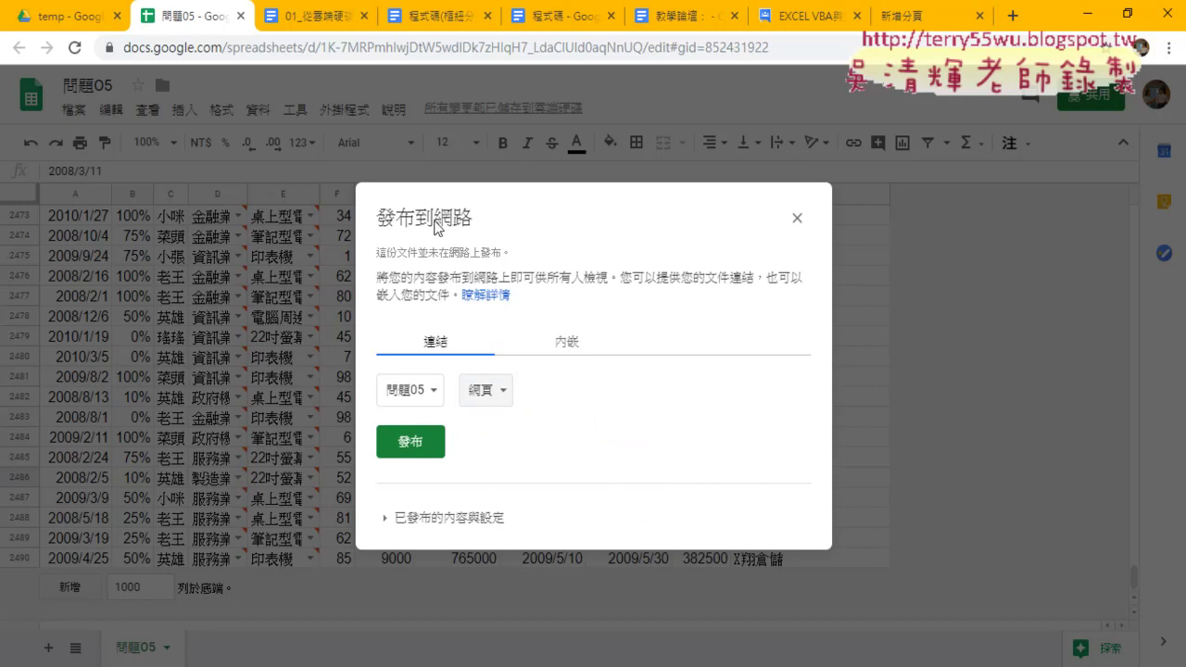
Keep 問題05 as the sheet and 網頁 as the format, then click 發布
click(424, 396)
click(424, 396)
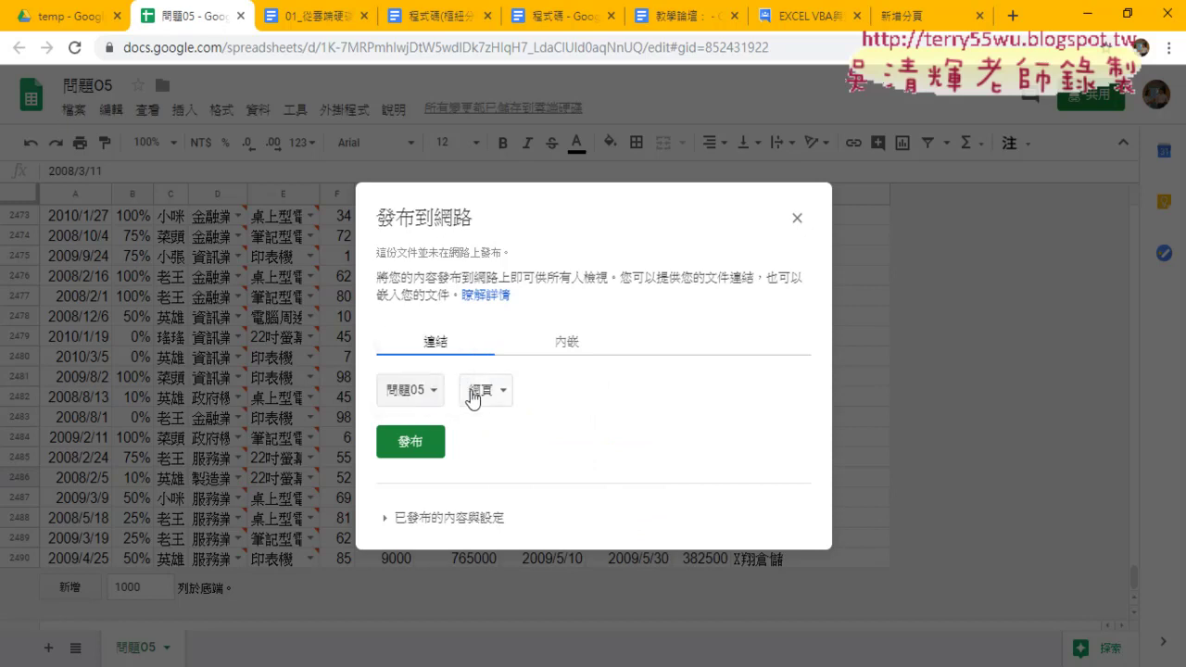
click(482, 396)
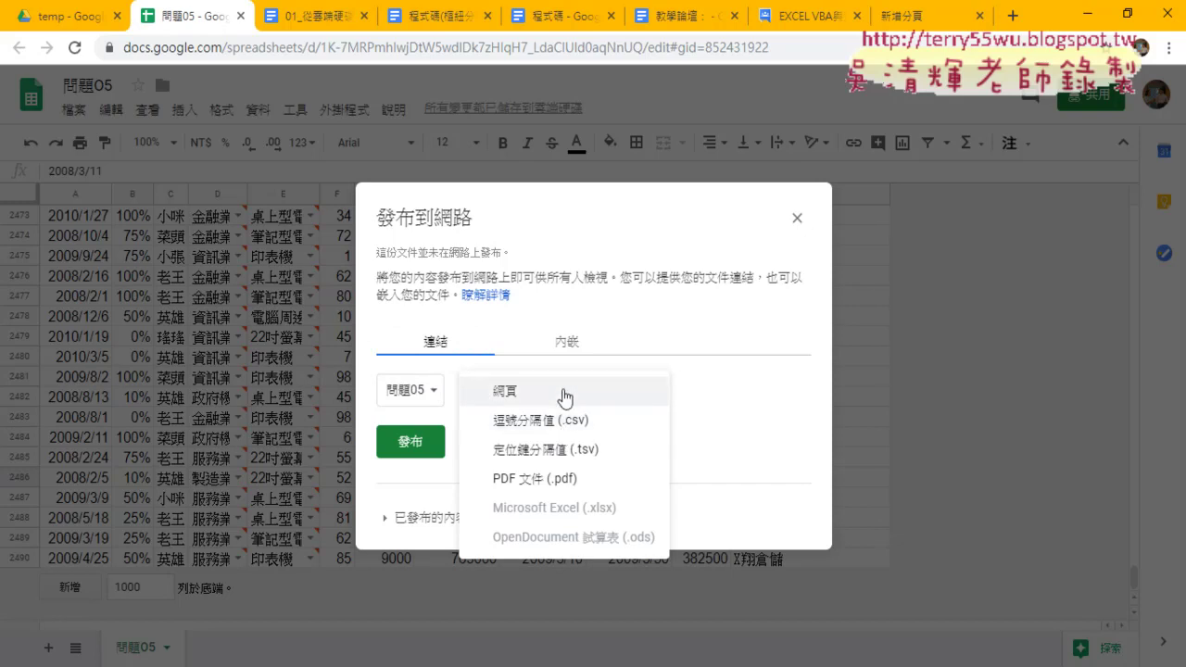
click(566, 393)
click(415, 450)
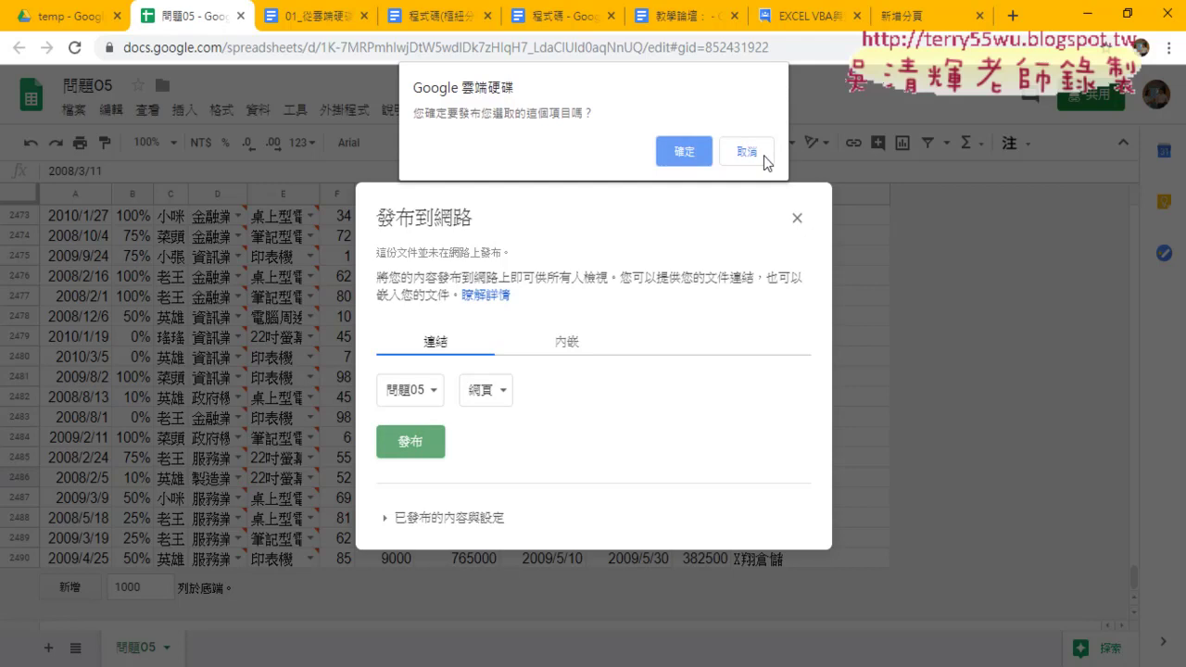
Confirm publishing, check 已發布的內容與設定, and select the generated public link
click(696, 154)
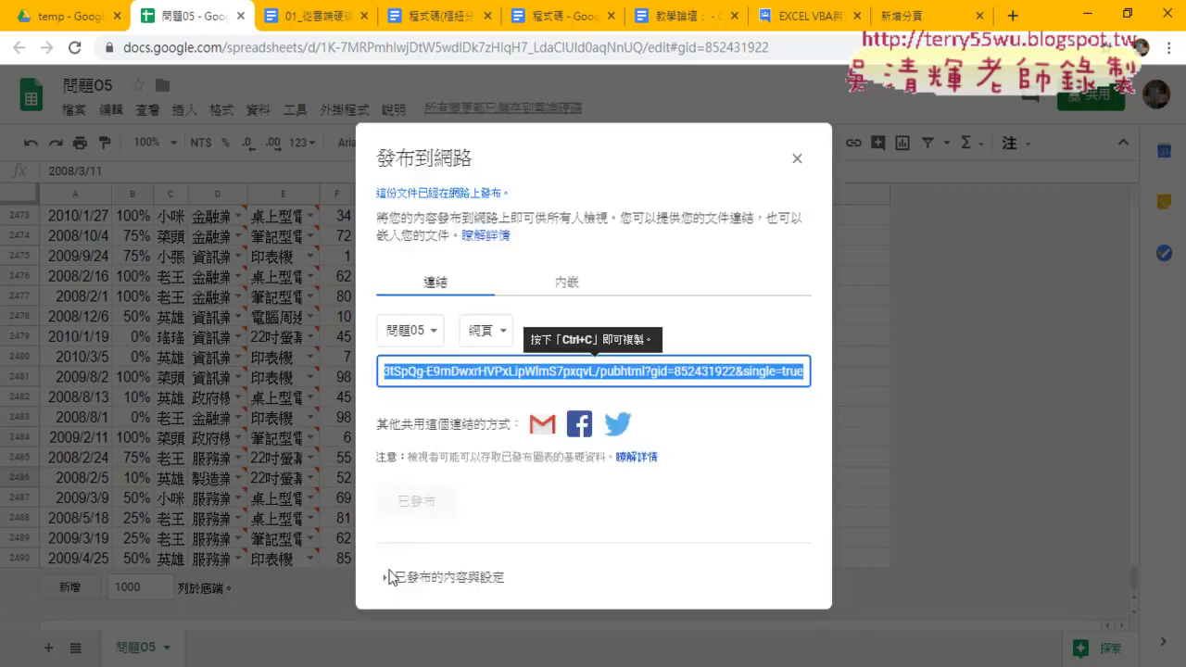
click(391, 576)
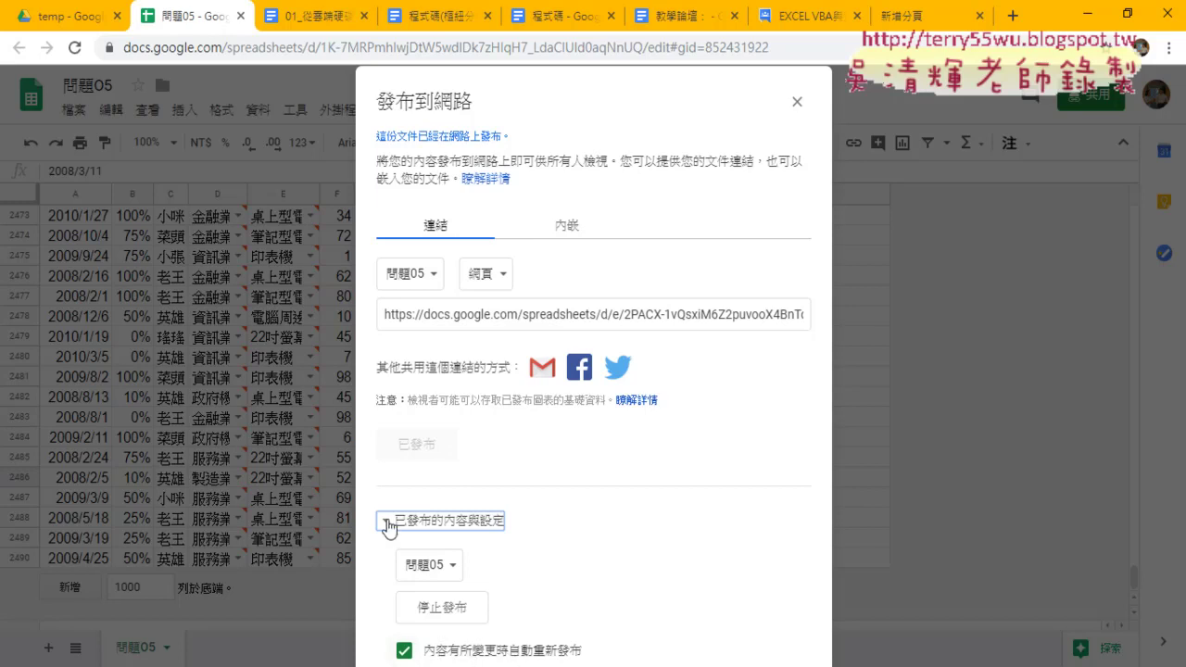
click(389, 526)
click(389, 593)
click(388, 520)
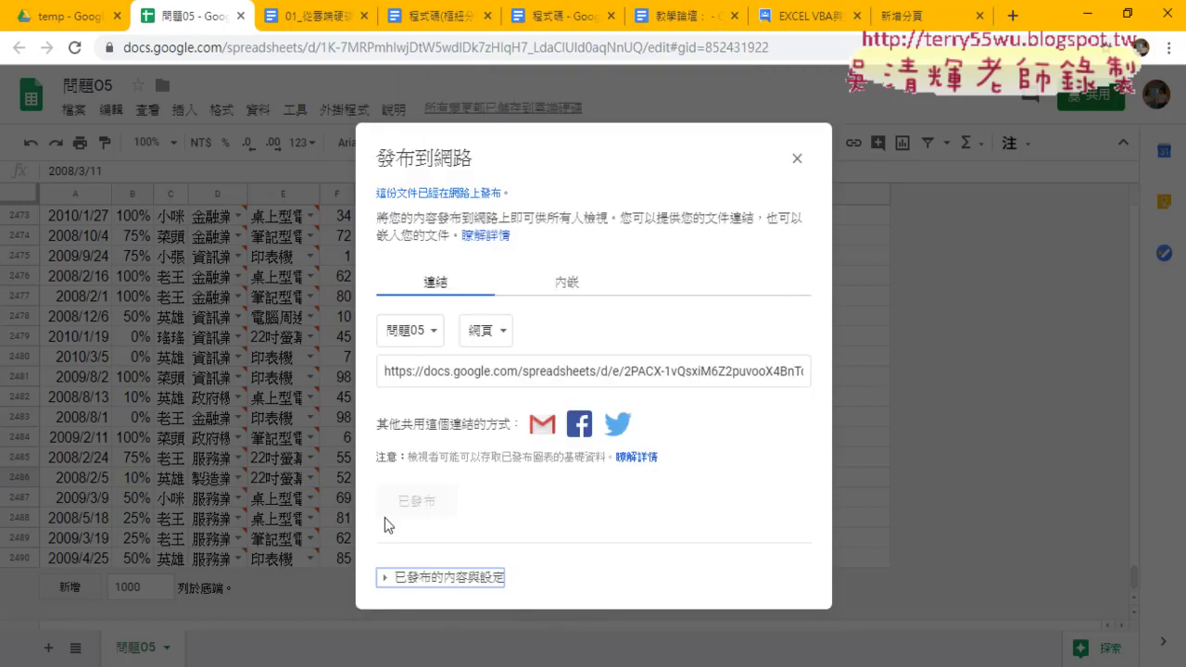
click(500, 373)
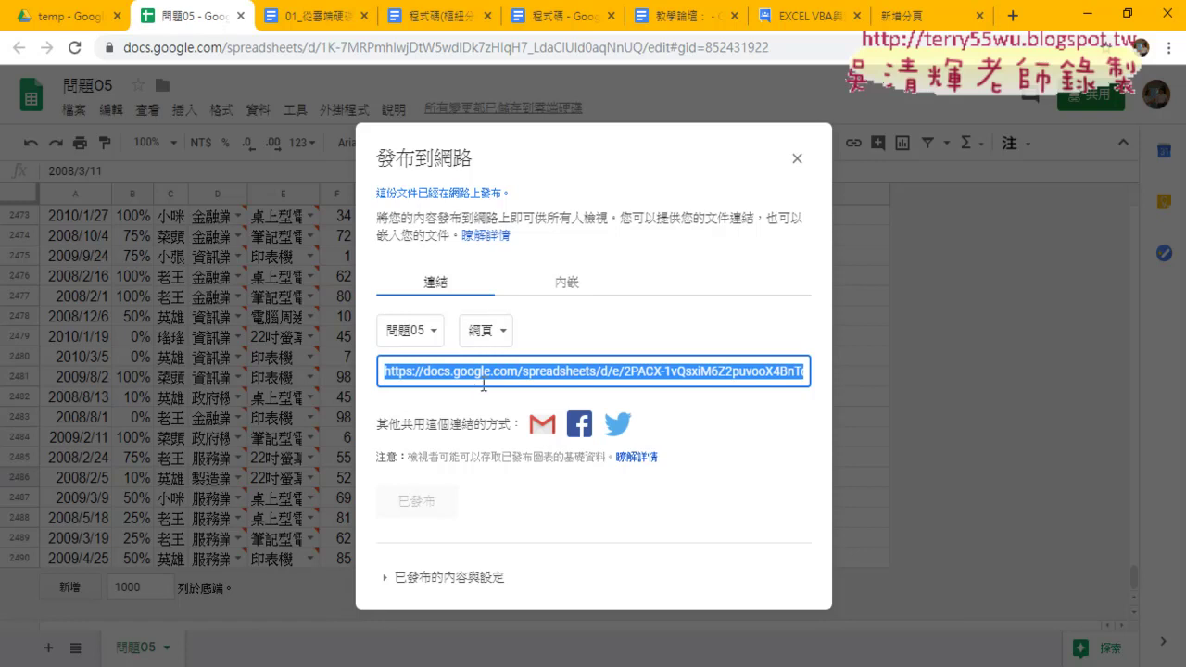
Open the published 問題05 link in a new tab via 前往 and select its address
right_click(482, 381)
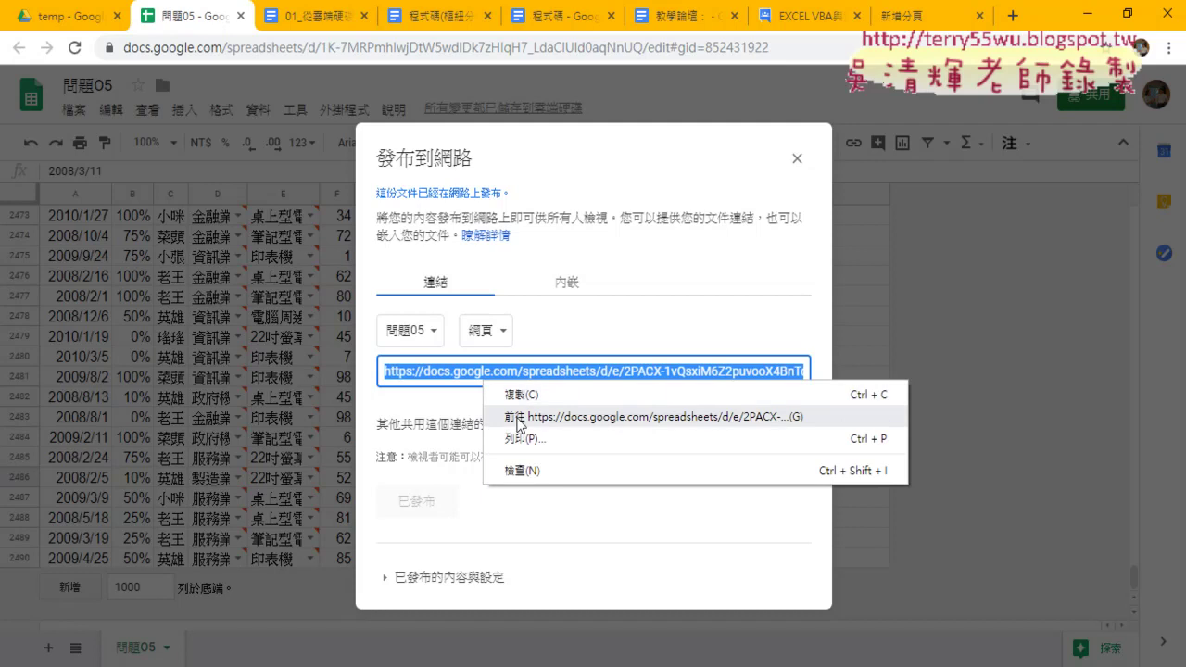
click(517, 420)
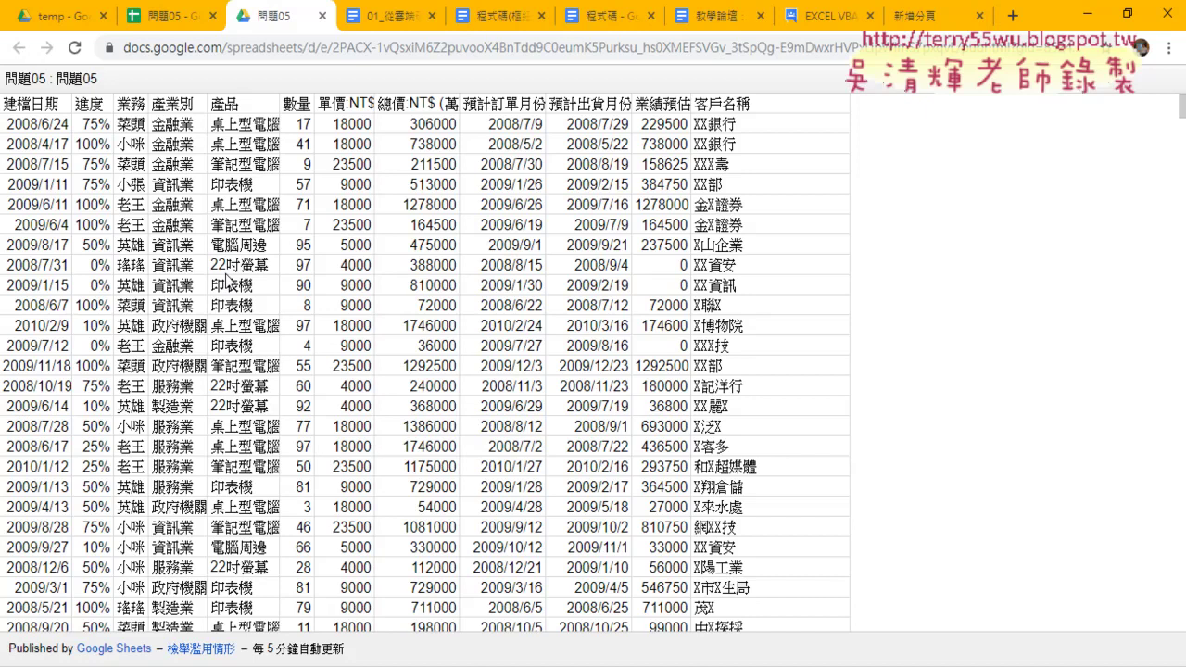
click(192, 47)
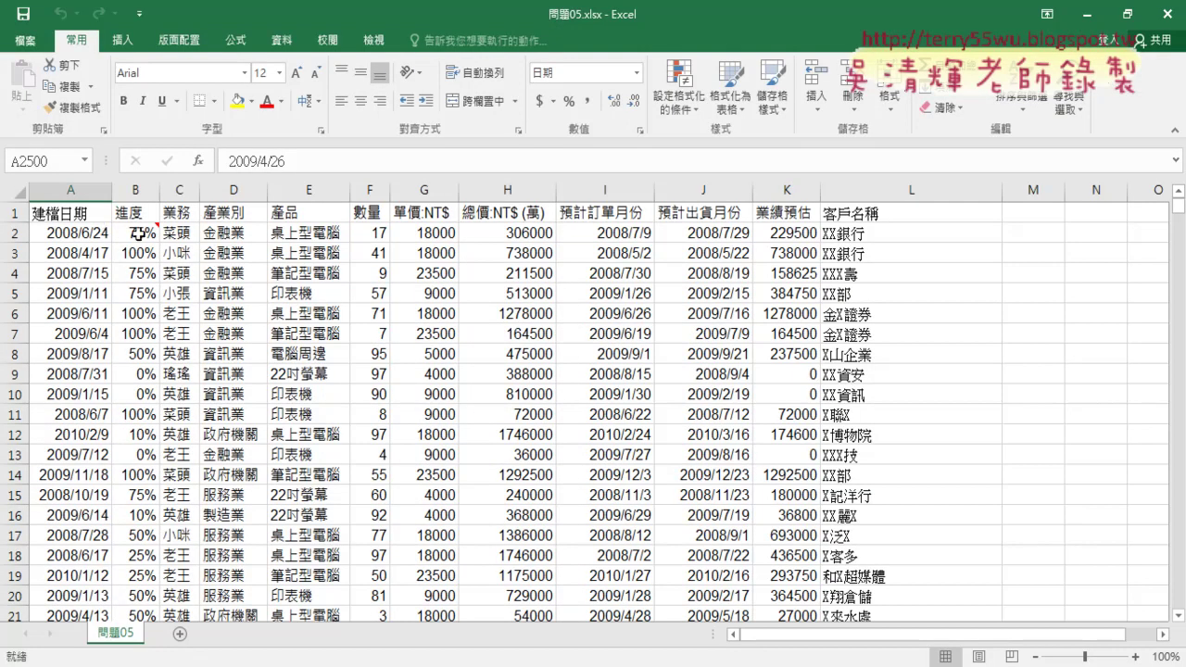
Clear all contents of the 問題05 sheet in Excel
click(67, 213)
click(12, 192)
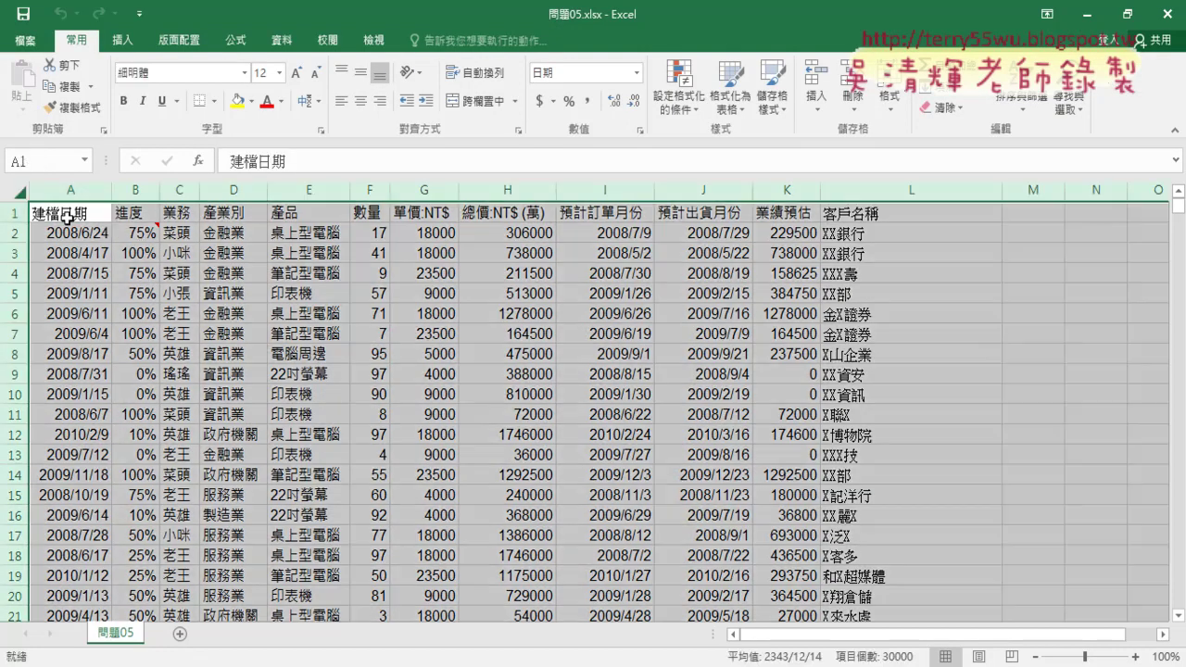
key(Delete)
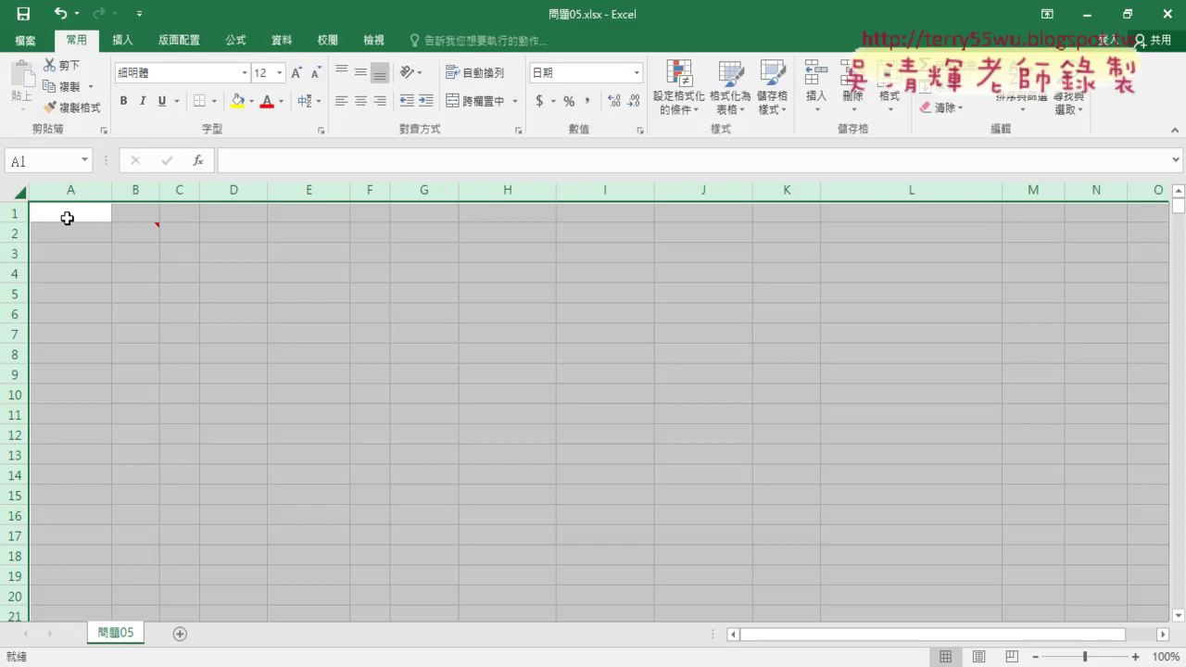
Start a 資料 > 從 Web query, answering 否 to the script error prompts
click(278, 42)
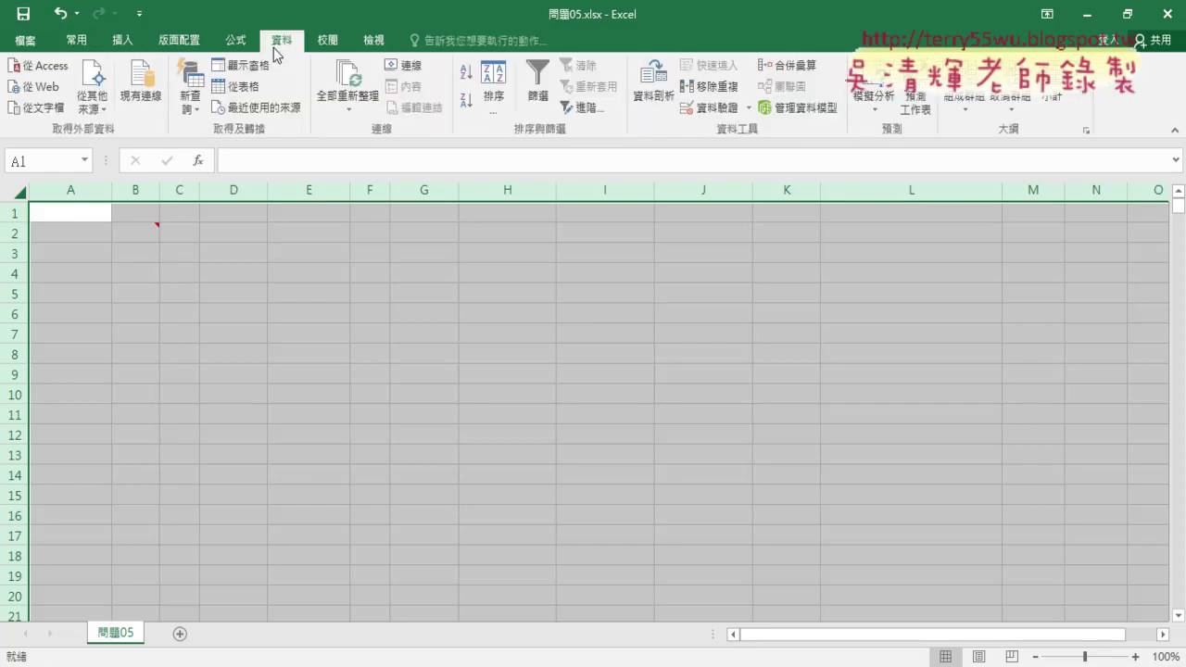
click(35, 87)
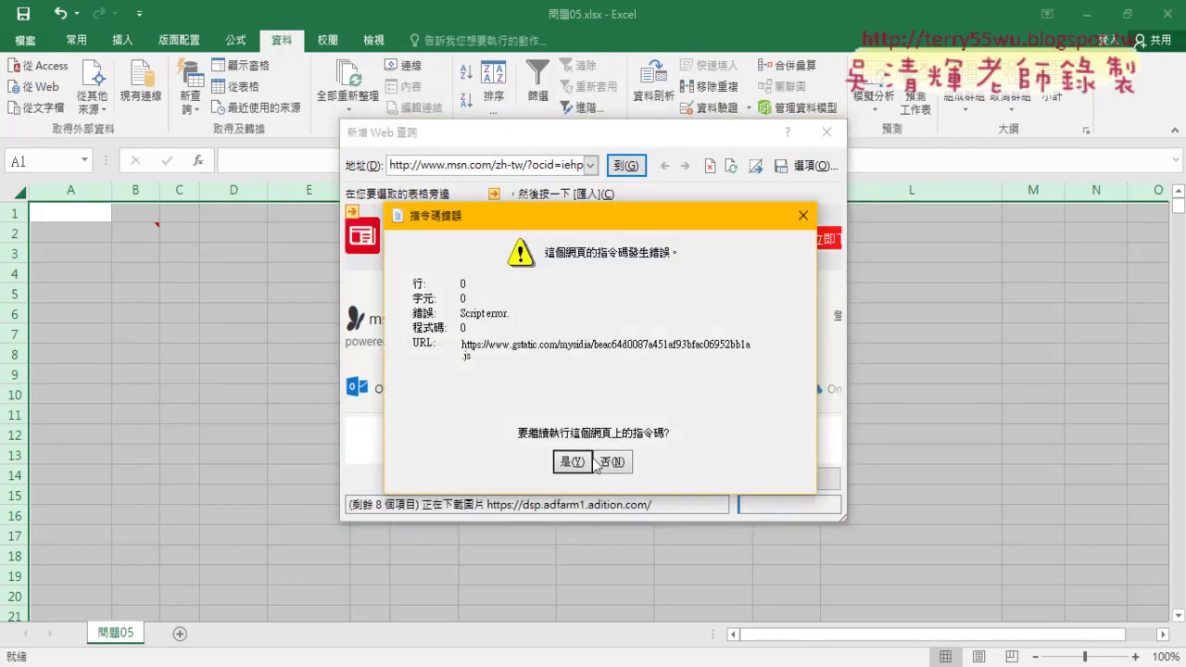
click(600, 463)
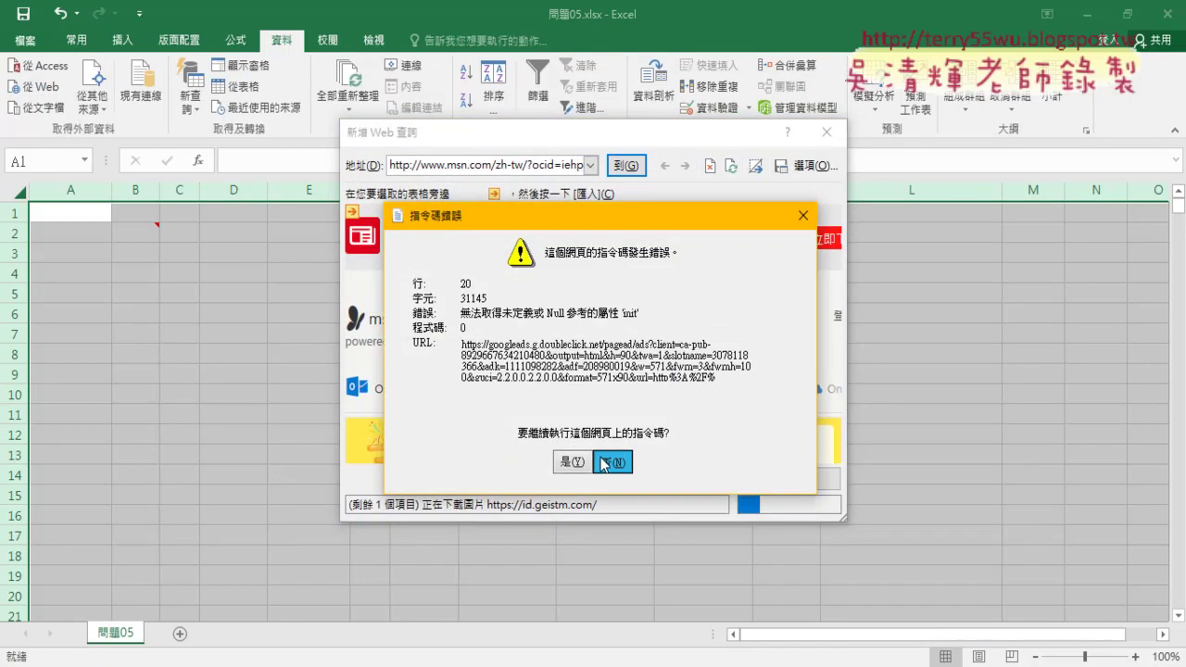
click(604, 462)
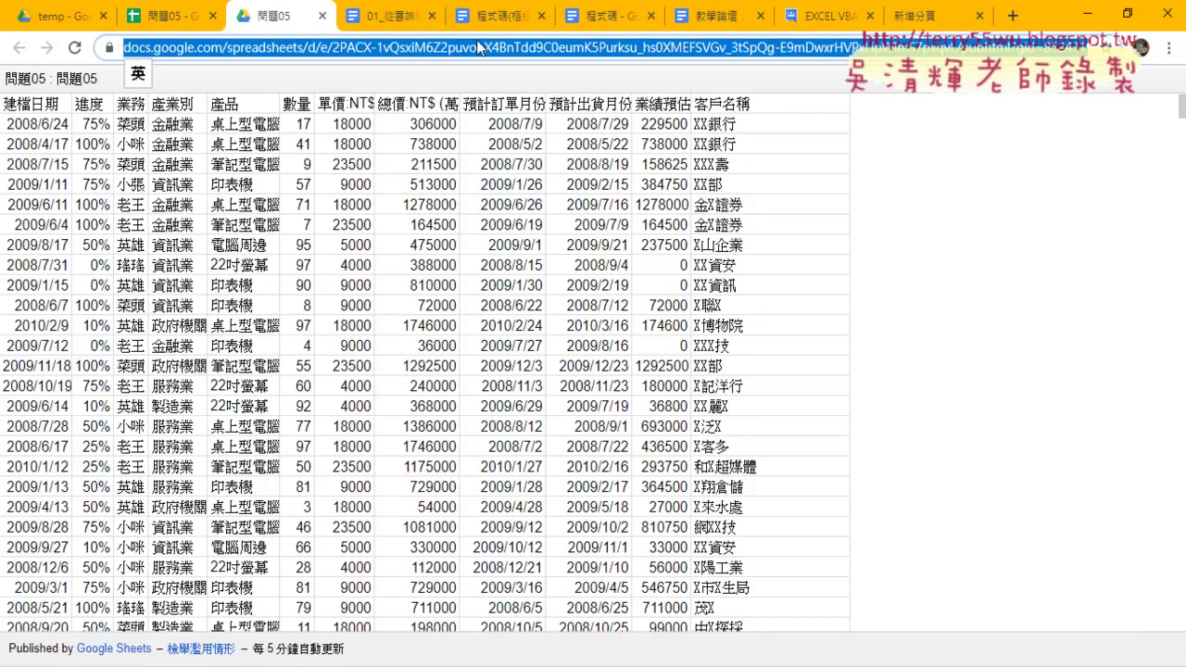
Paste the published 問題05 URL into the web query address and load it
right_click(483, 51)
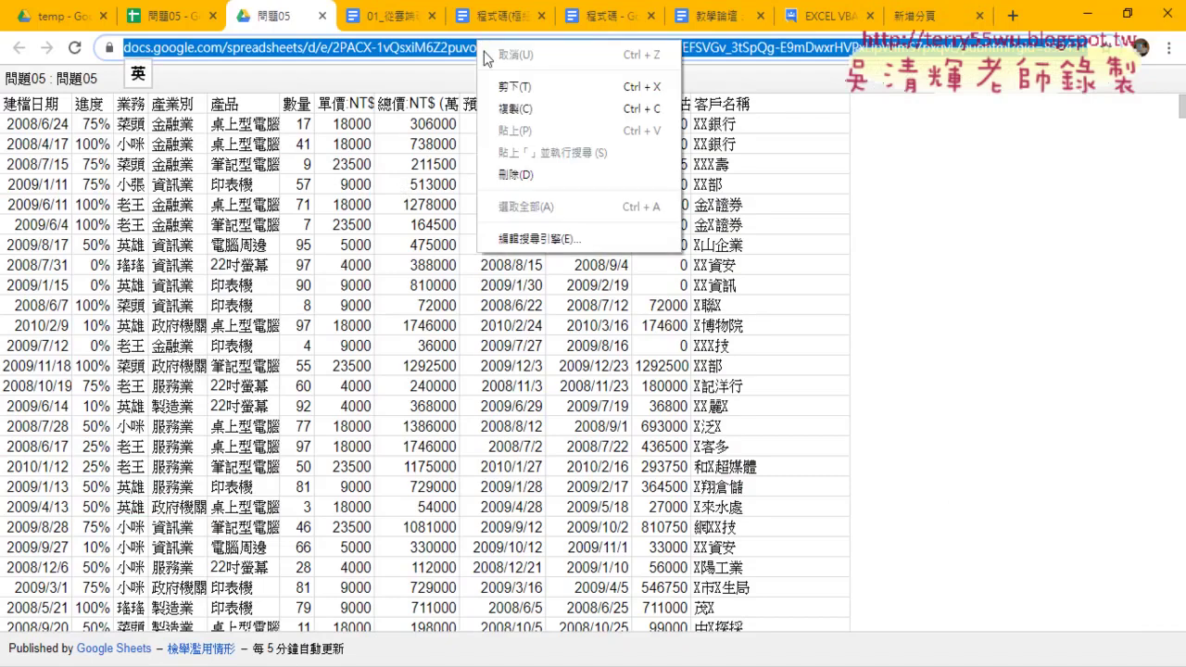
click(520, 111)
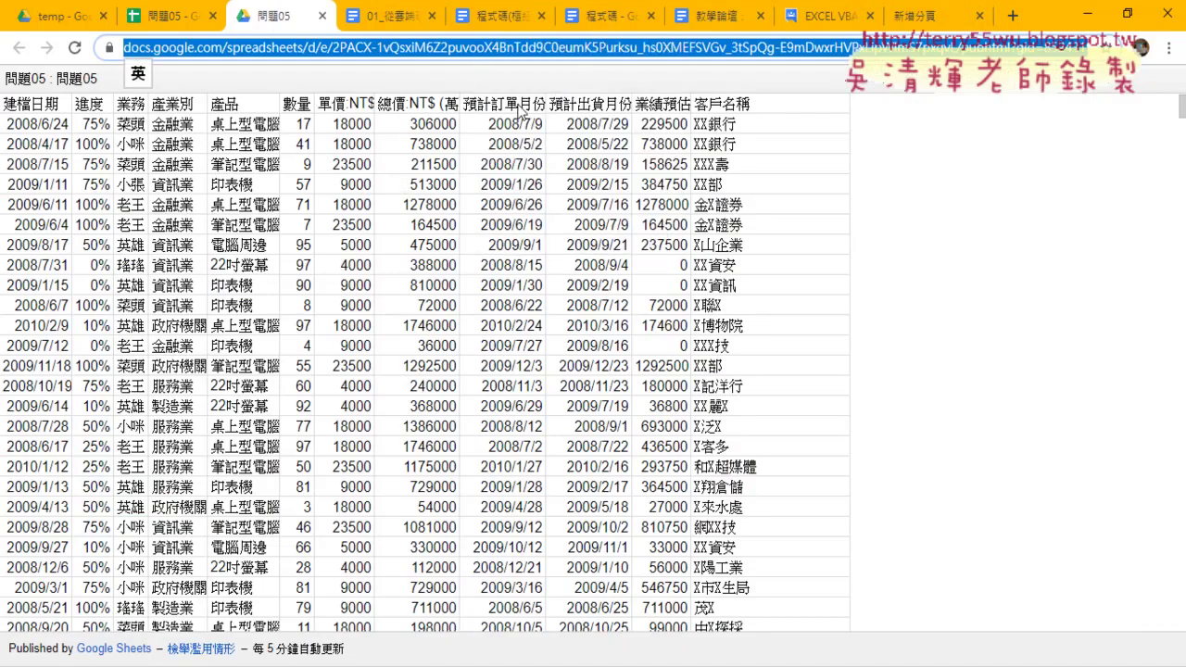
click(414, 663)
right_click(509, 164)
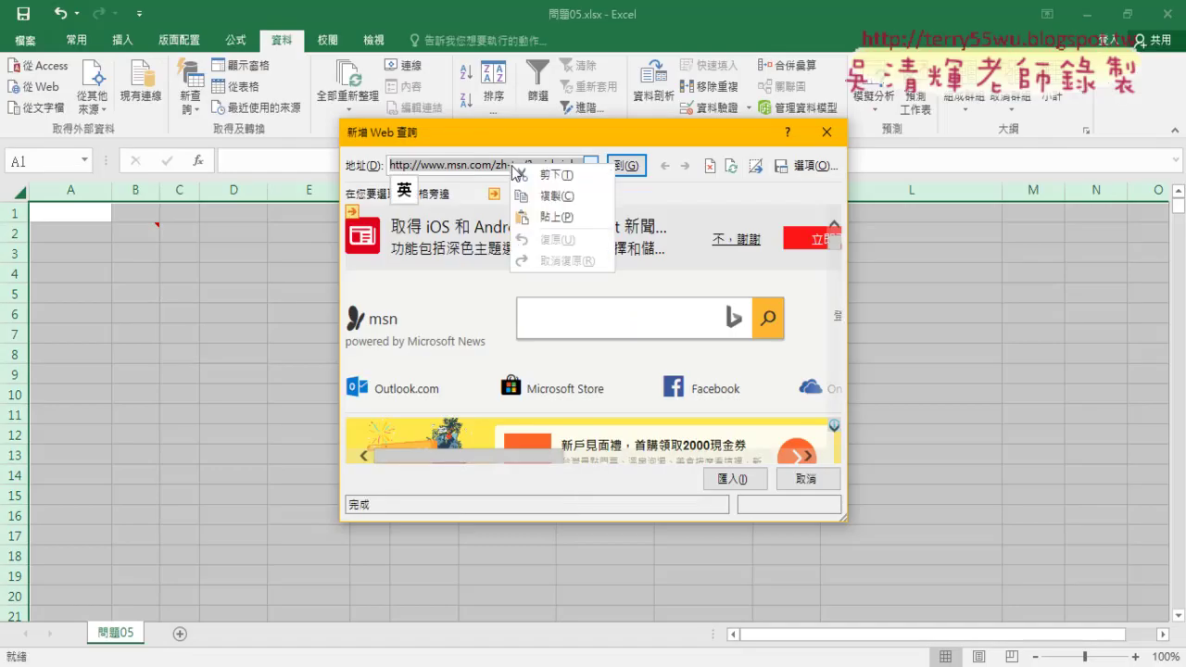
click(545, 221)
click(626, 166)
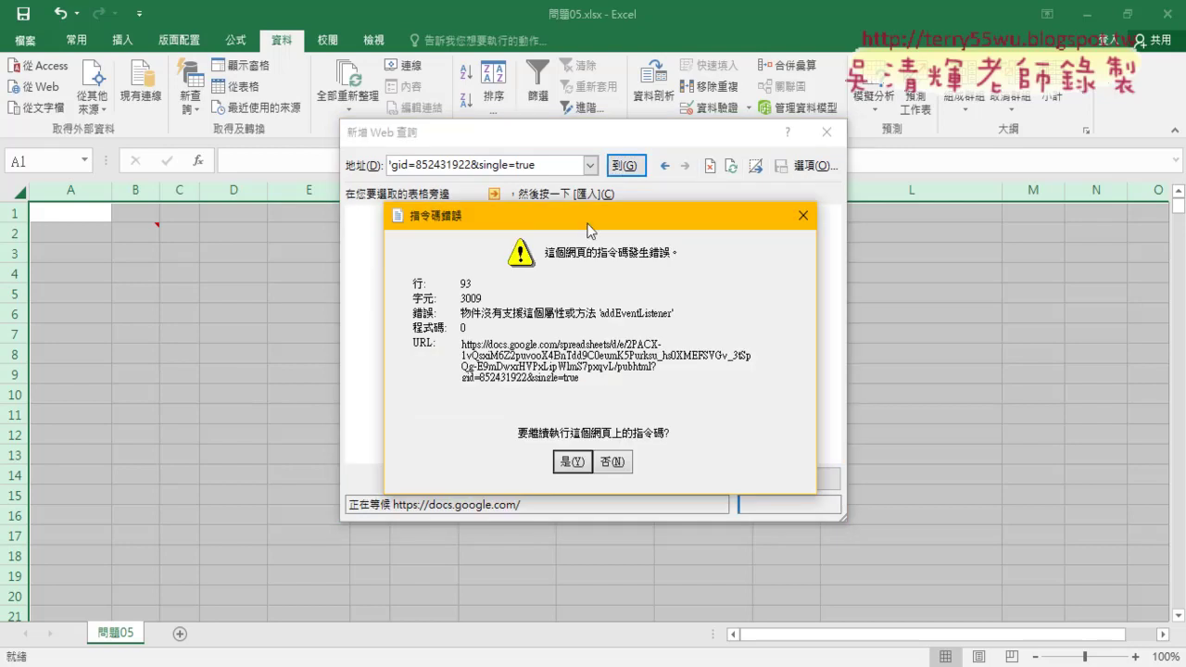
click(568, 462)
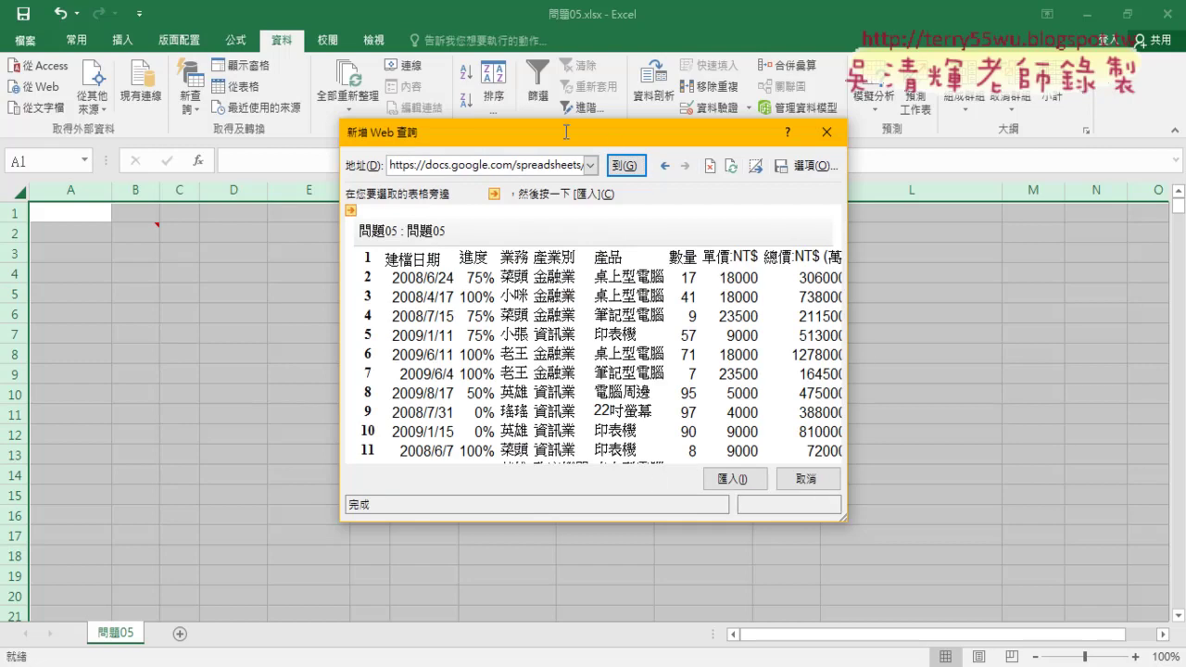
Select the whole published page and click 匯入
drag(565, 132, 500, 97)
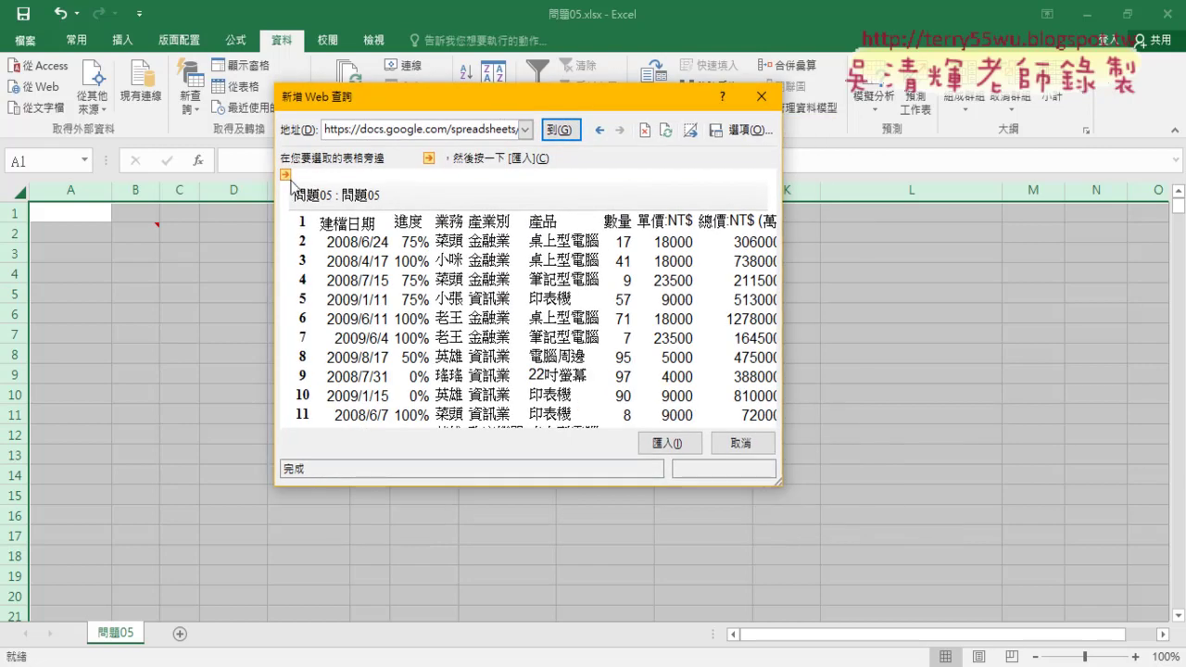
click(286, 174)
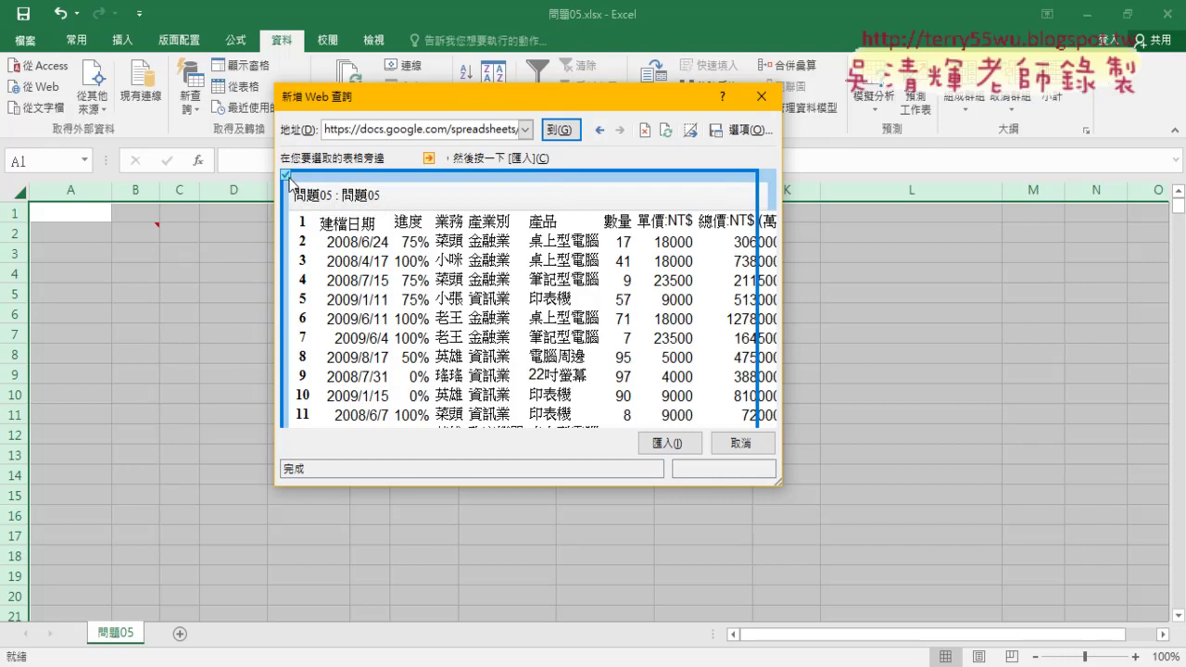
click(680, 447)
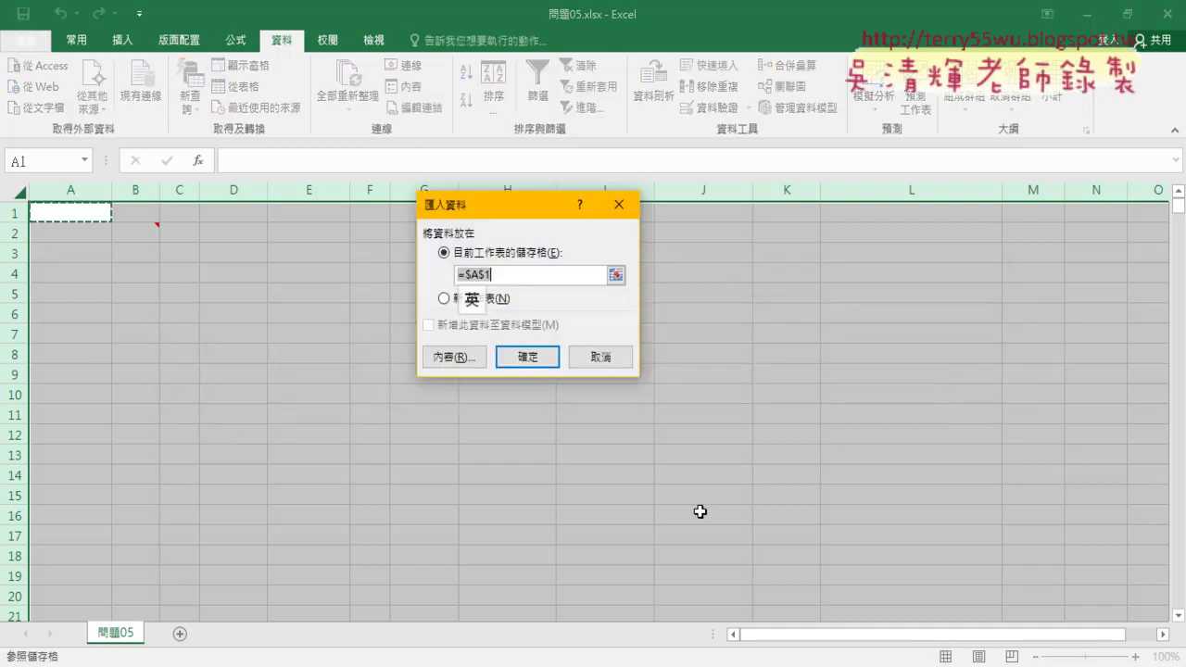
Confirm =$A$1 as the destination in the 匯入資料 dialog
click(524, 355)
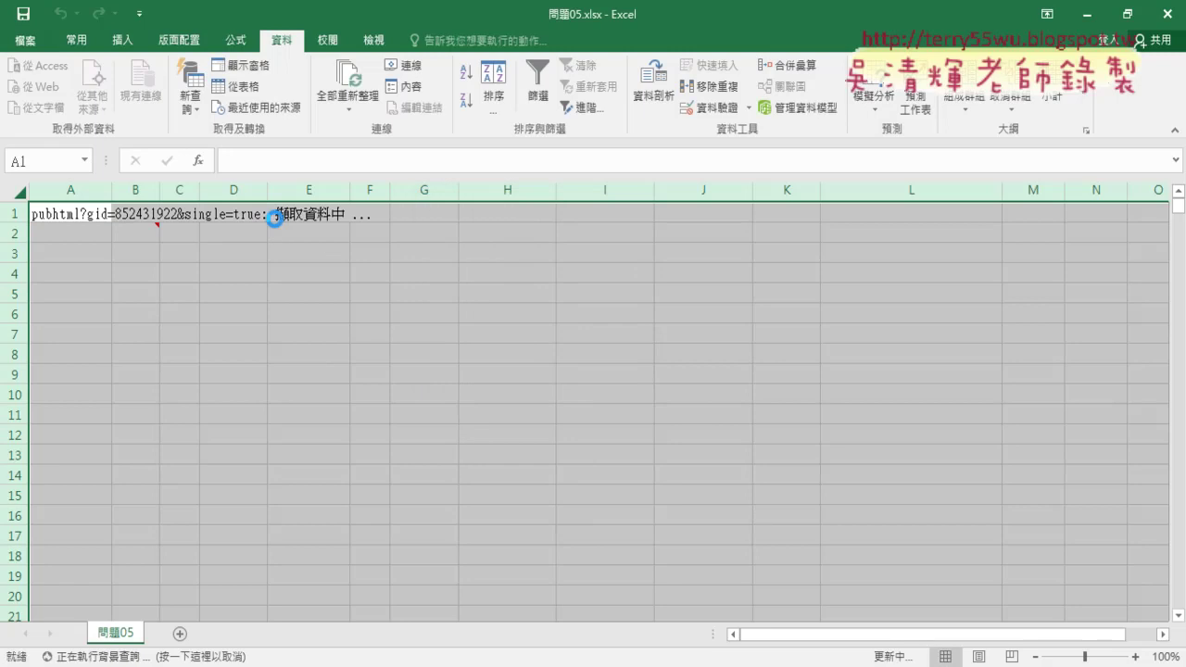